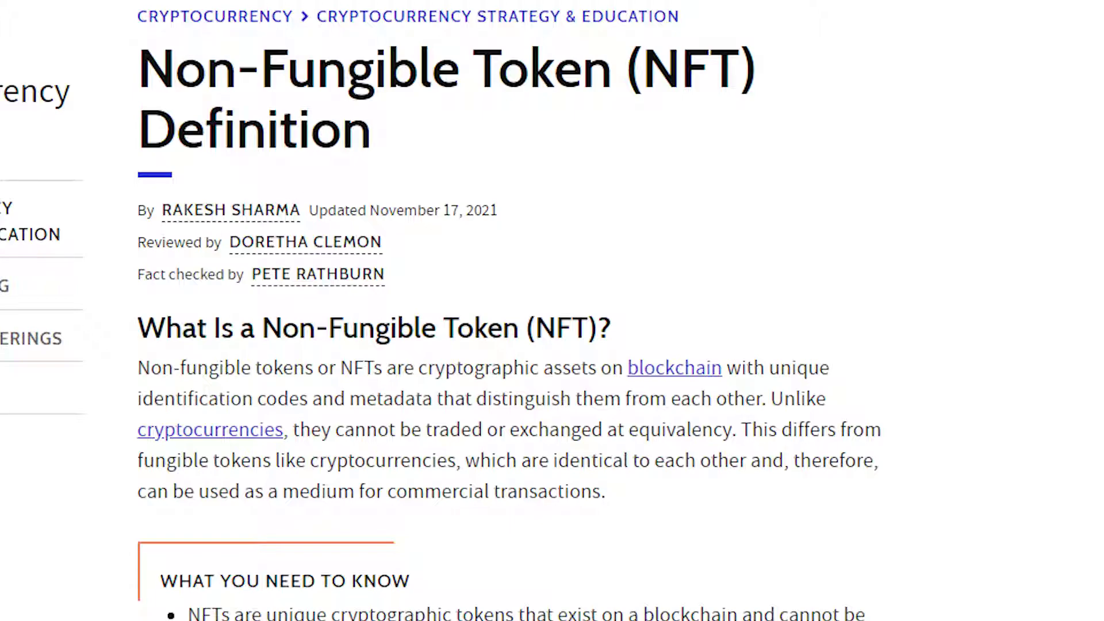
scroll(552, 310, down, 5)
scroll(553, 310, down, 5)
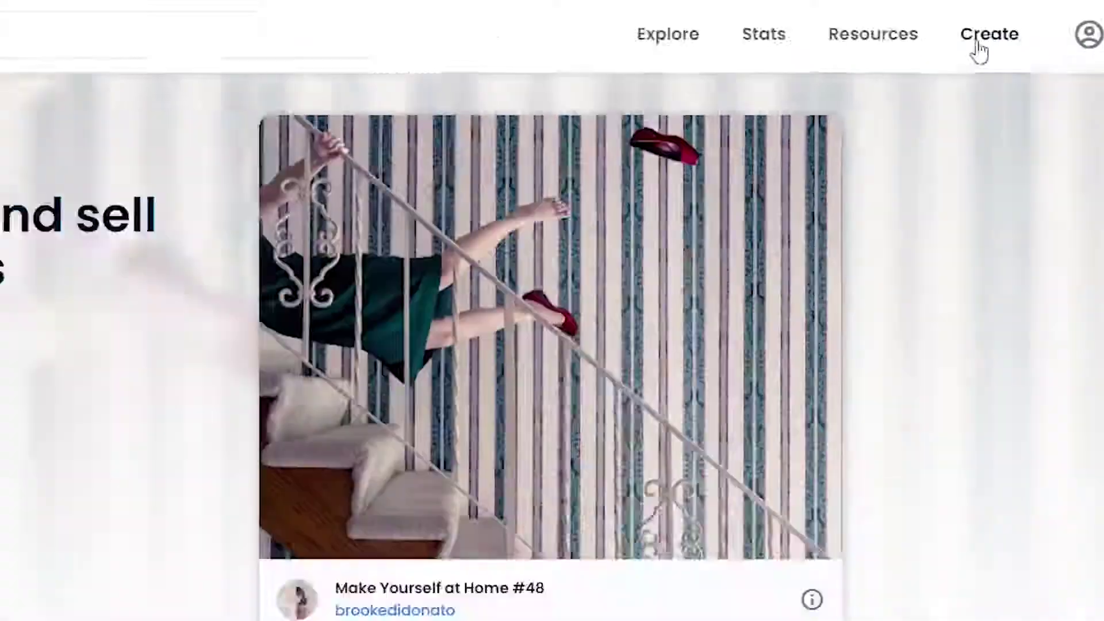
click(975, 49)
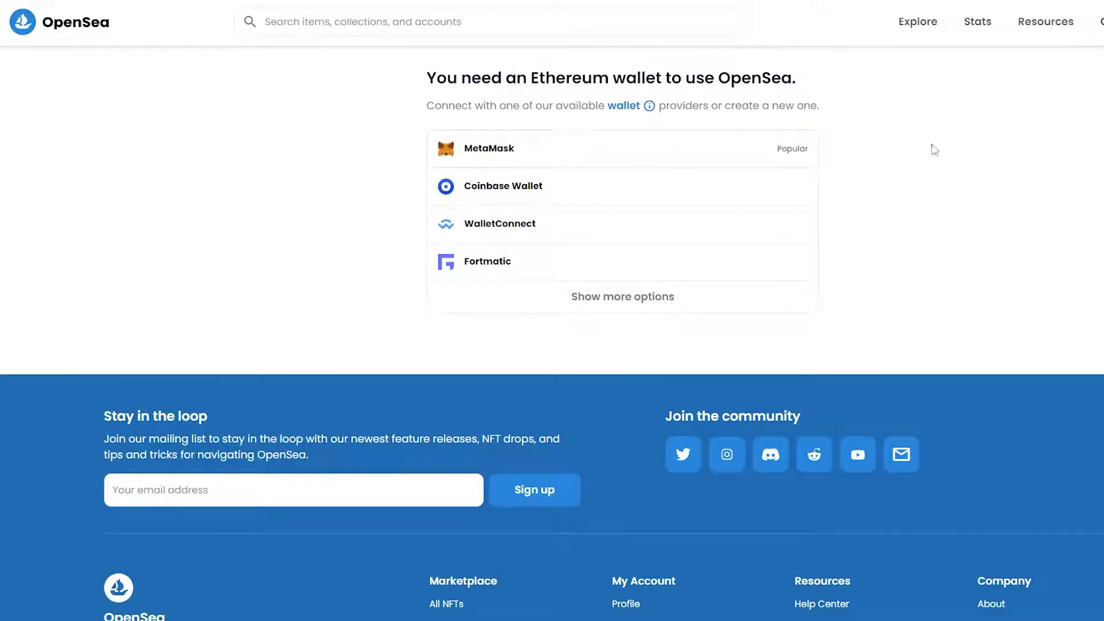
click(91, 36)
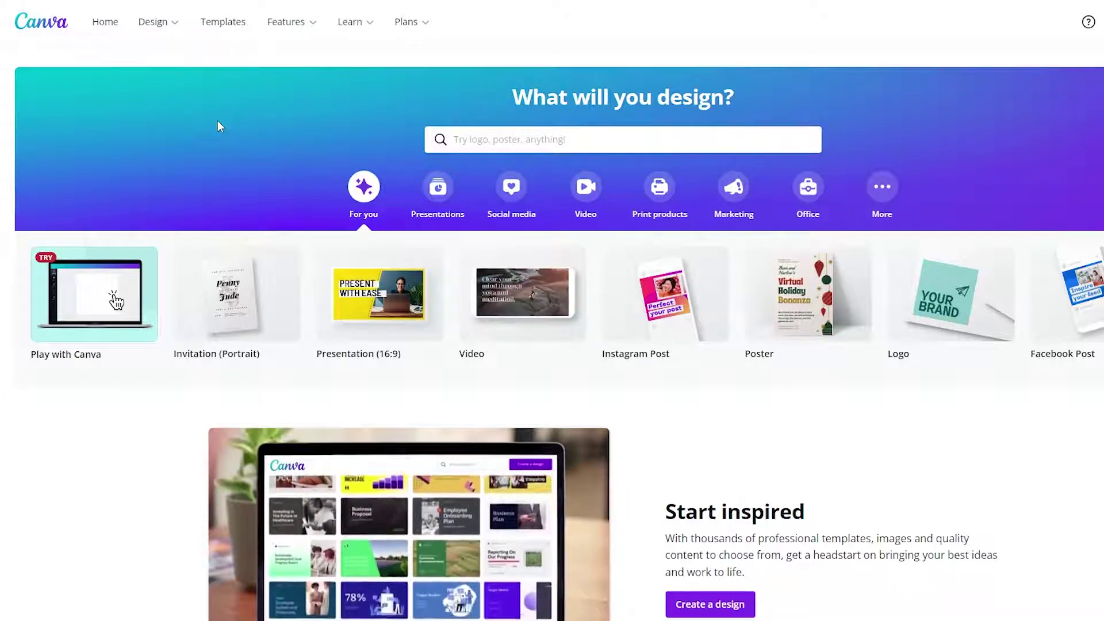
scroll(217, 121, down, 2)
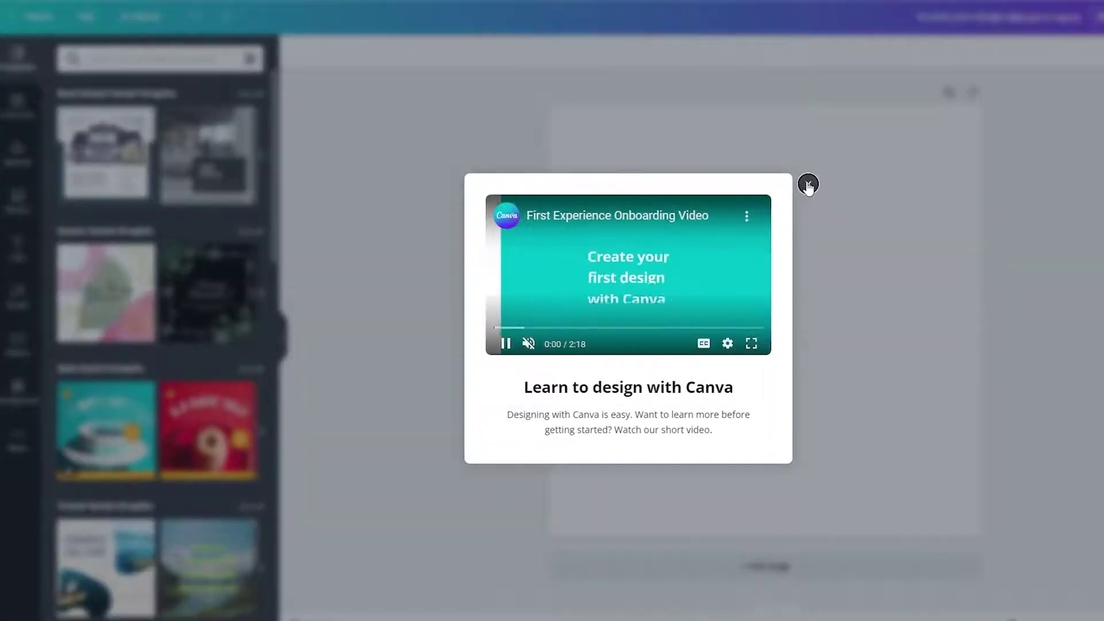
Step: Dismiss the introductory video shown over the new blank square design
click(808, 183)
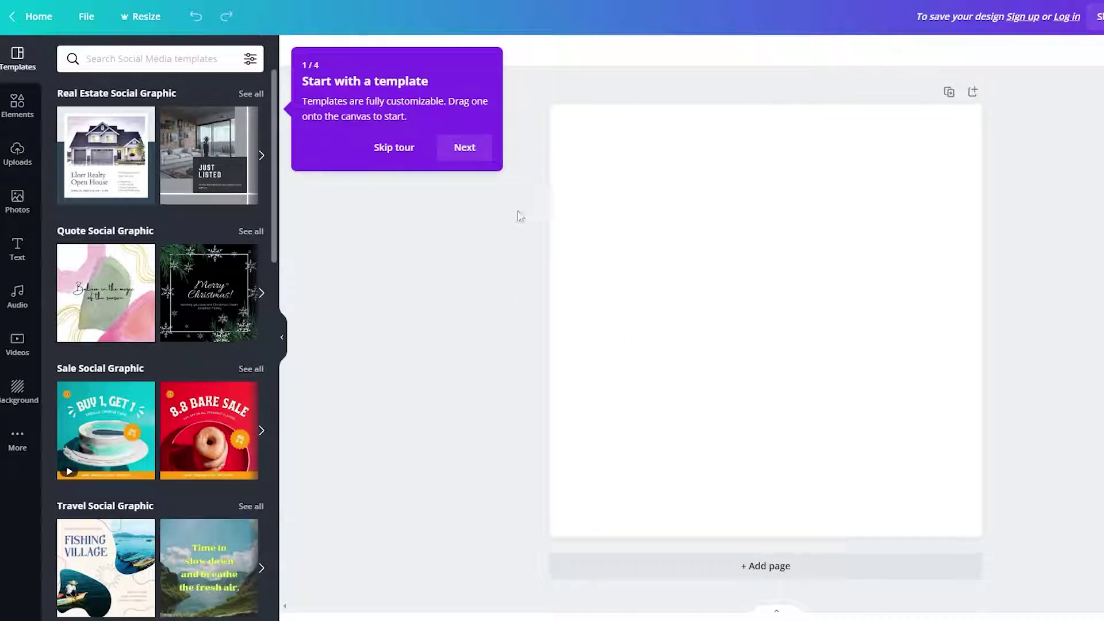
Step: Skip the editor tour and give the blank page a solid green background
click(397, 147)
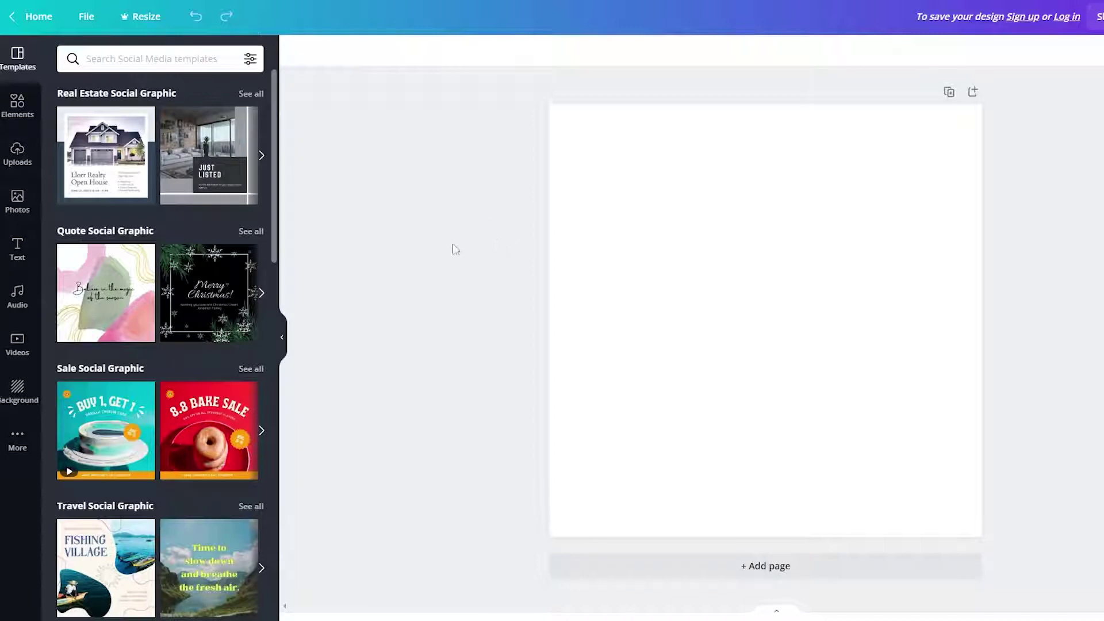
click(16, 101)
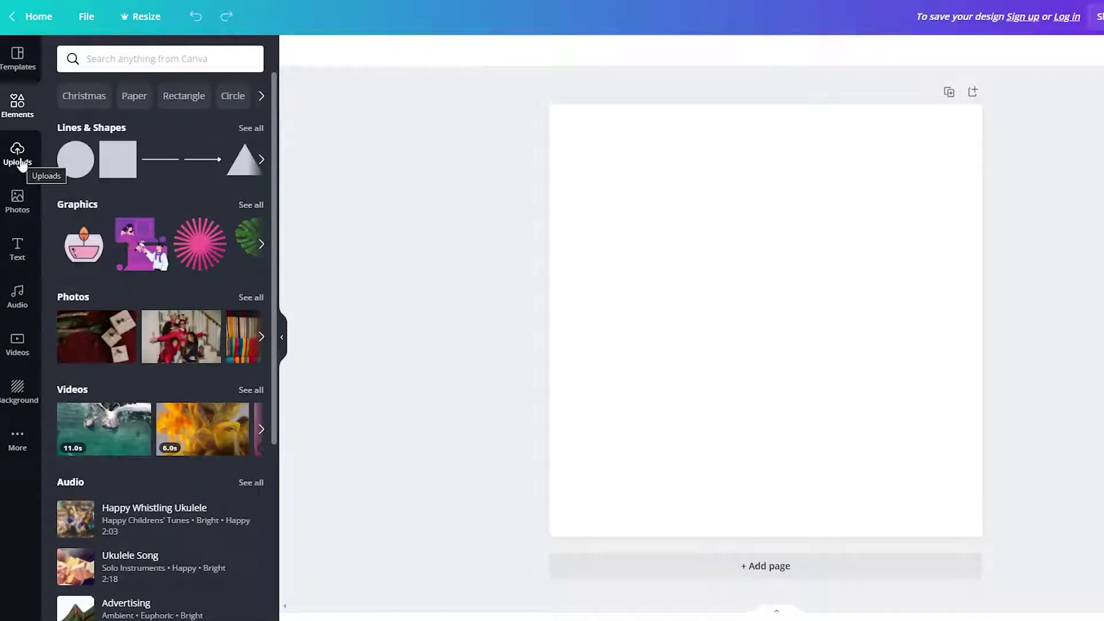
click(17, 57)
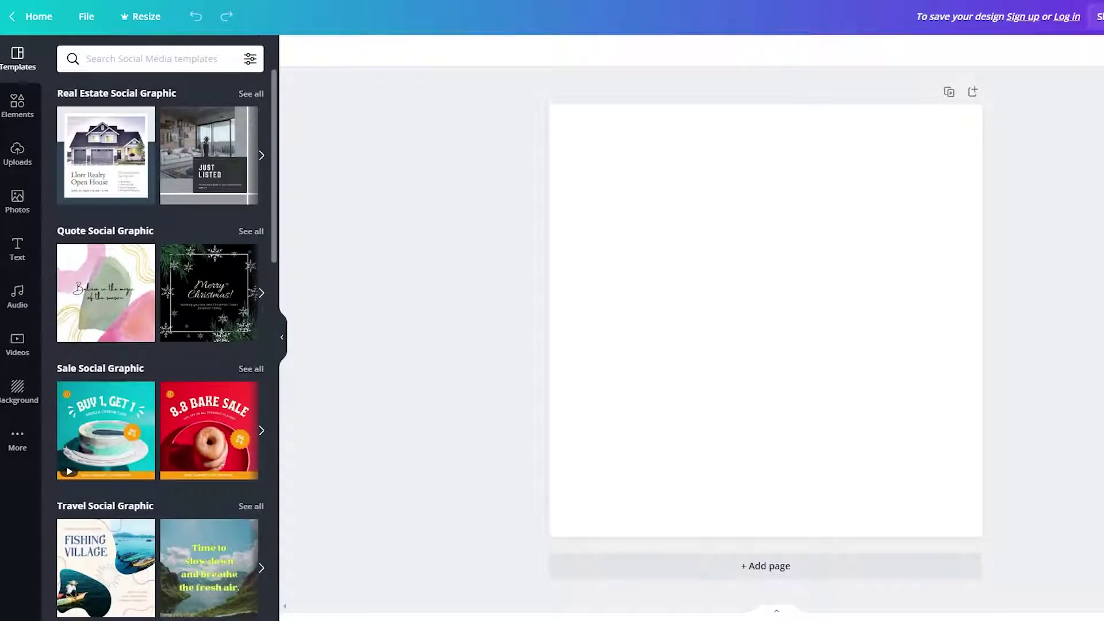
click(764, 335)
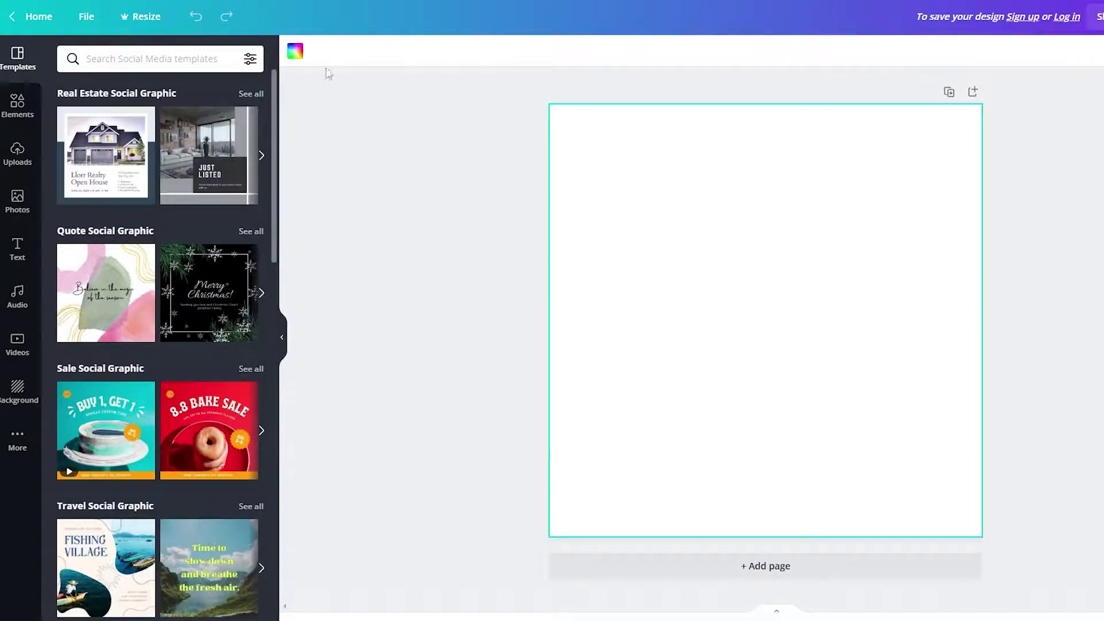
click(295, 54)
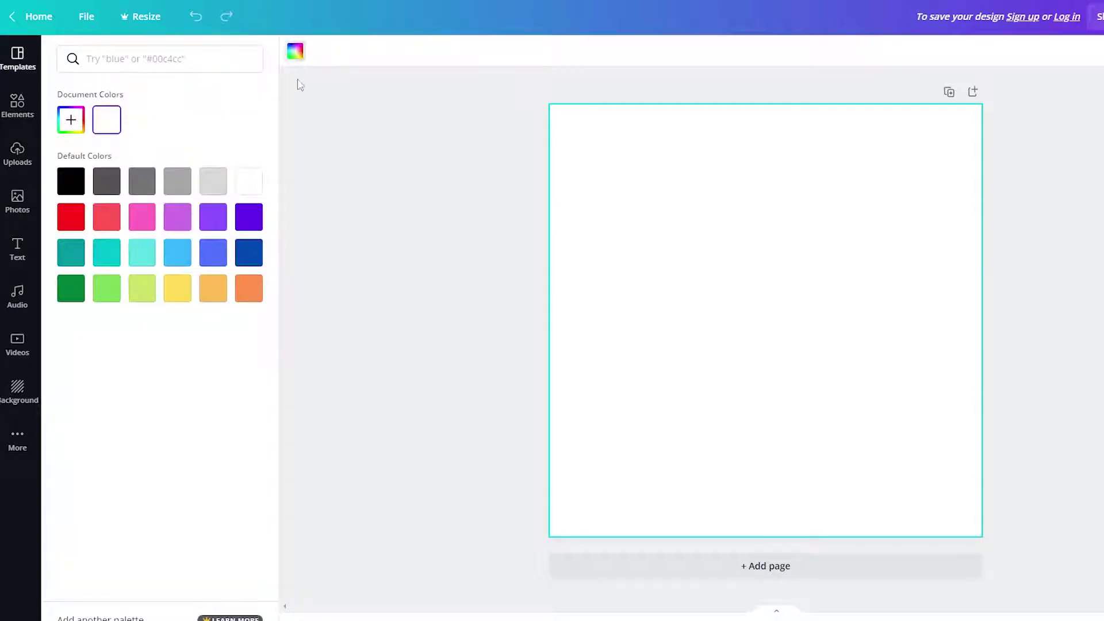
click(69, 293)
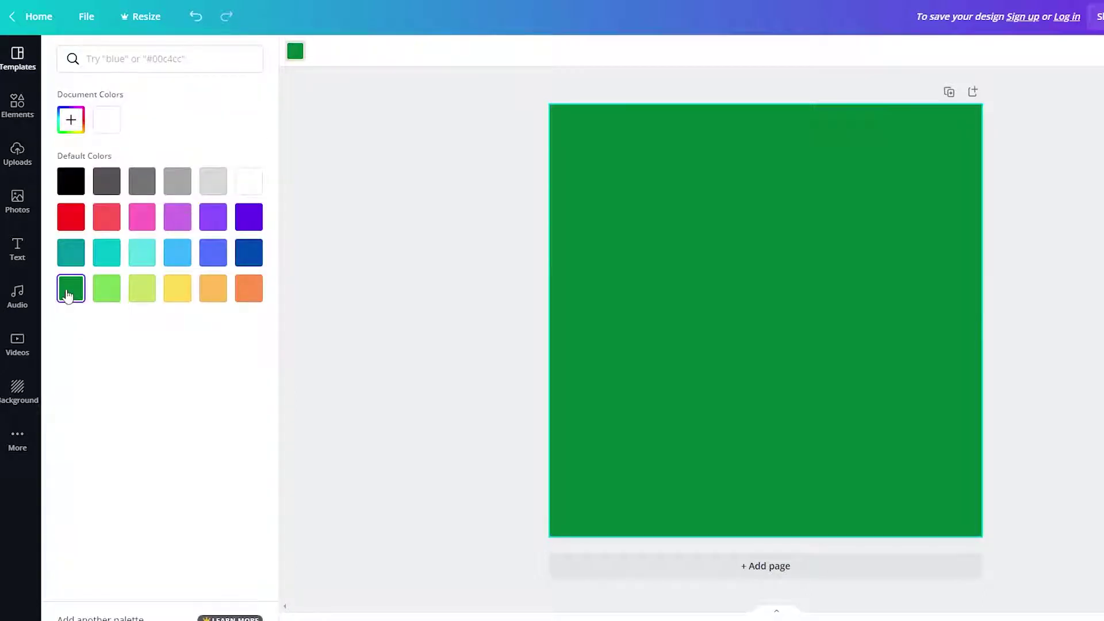
click(372, 266)
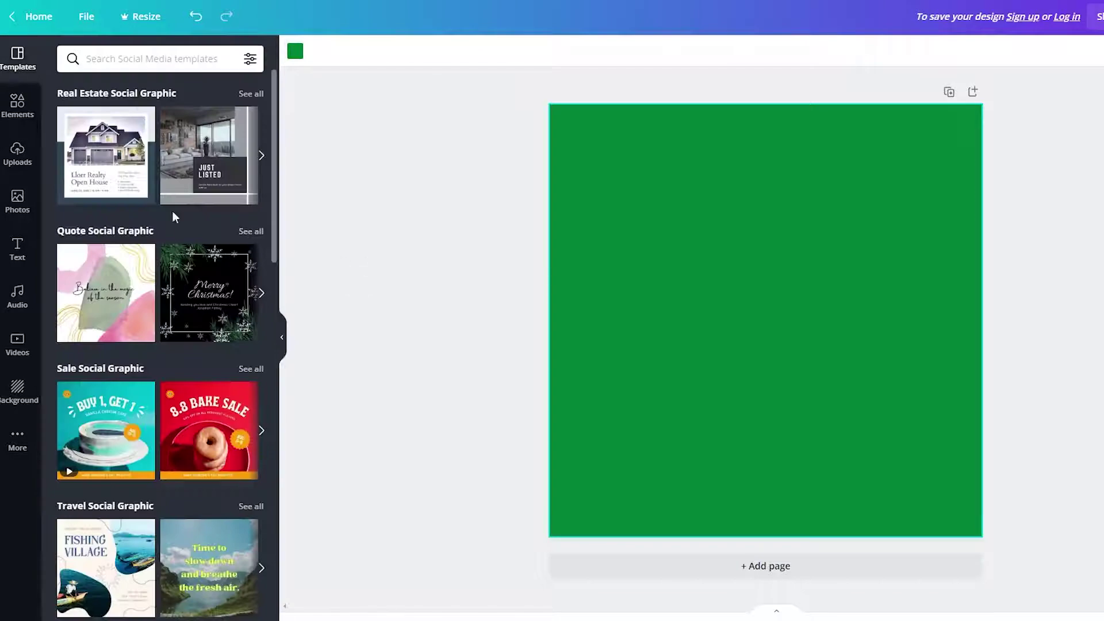
Step: Add the gold bitcoin coin graphic from an Elements search, enlarged and centred on the page
click(25, 119)
text(bitcoin)
key(Return)
click(160, 186)
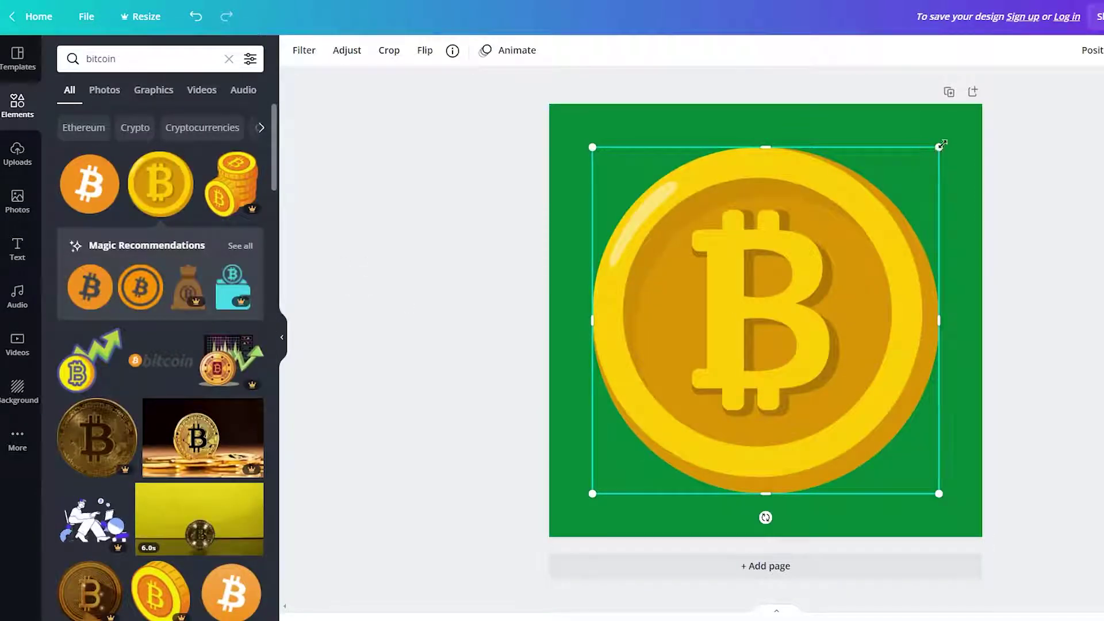
drag(938, 147, 976, 111)
drag(875, 202, 809, 238)
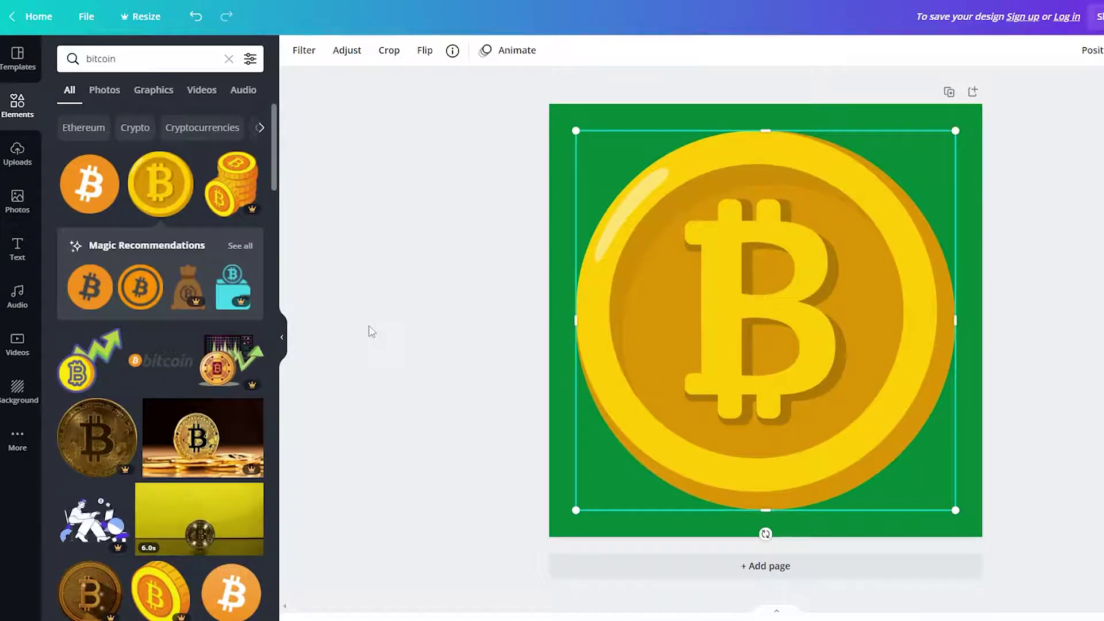
scroll(112, 388, down, 2)
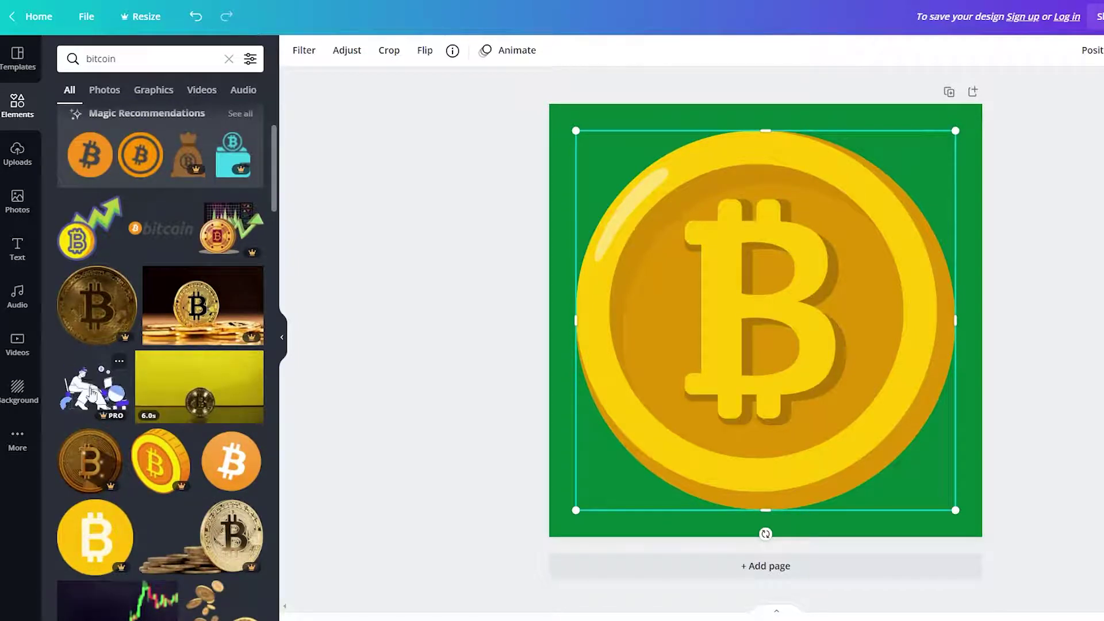
mouse_move(199, 519)
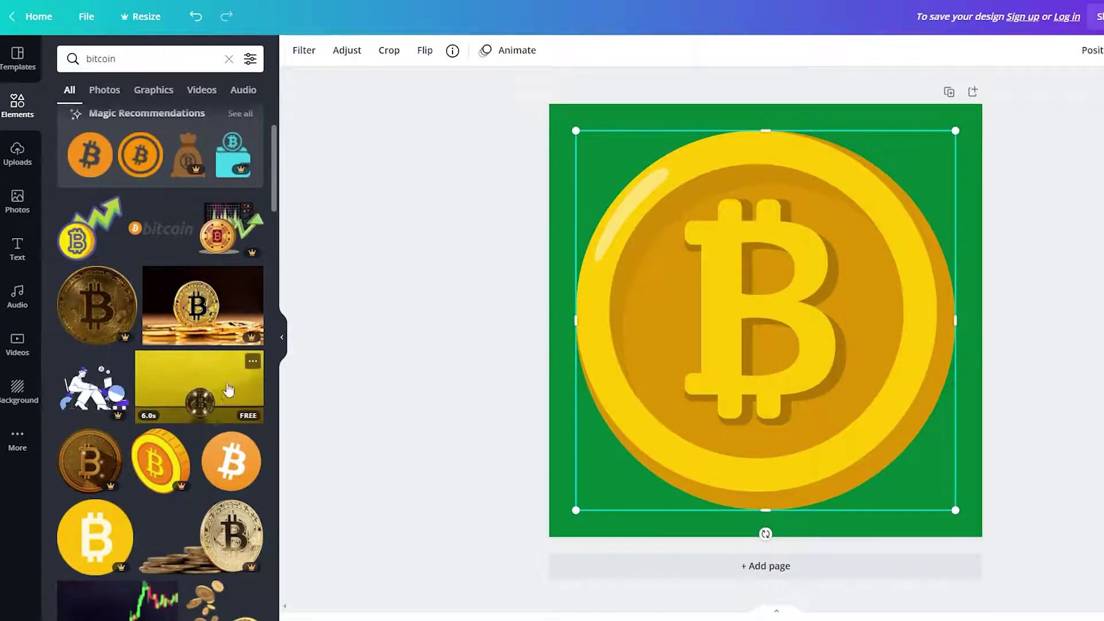
scroll(243, 414, up, 2)
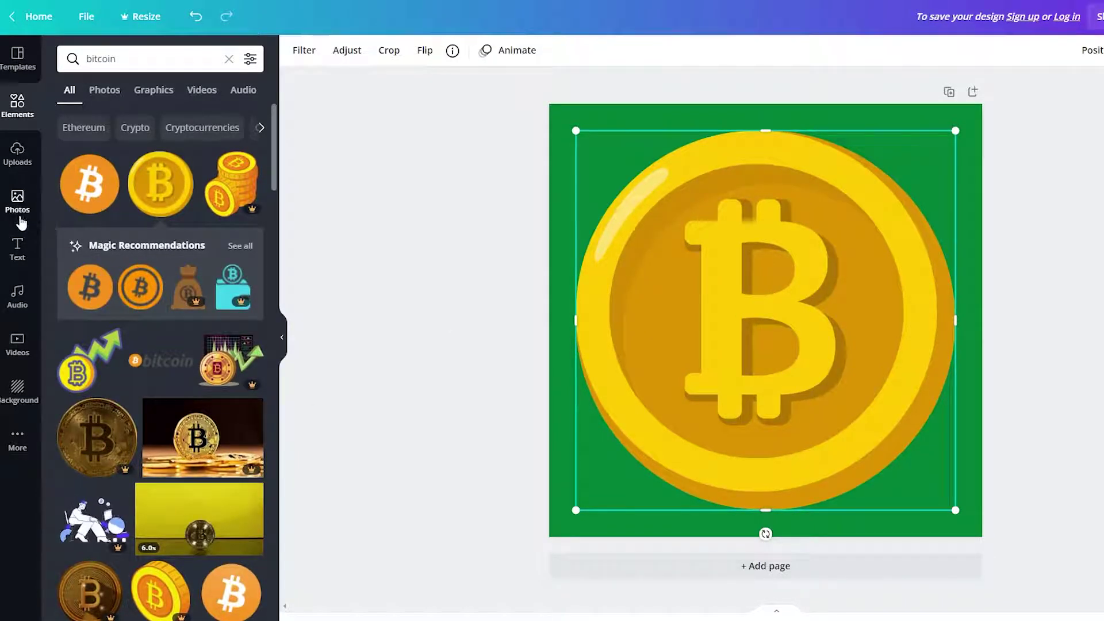
scroll(159, 345, down, 3)
scroll(159, 345, down, 3)
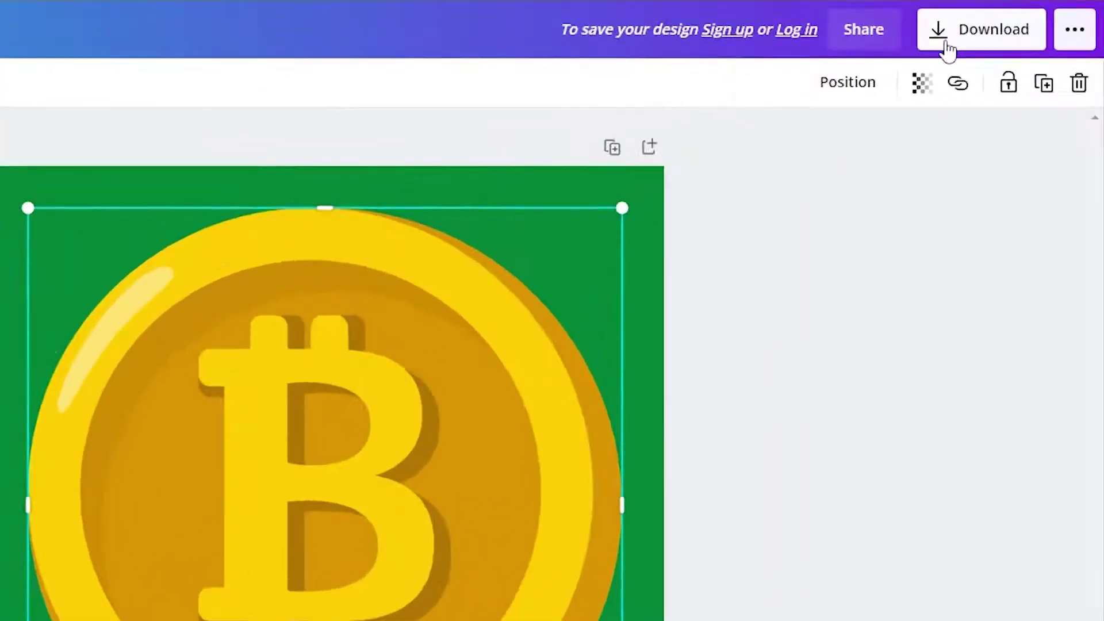
Step: Download the green bitcoin design as a PNG, then dismiss the sign-up prompt
click(946, 47)
click(933, 175)
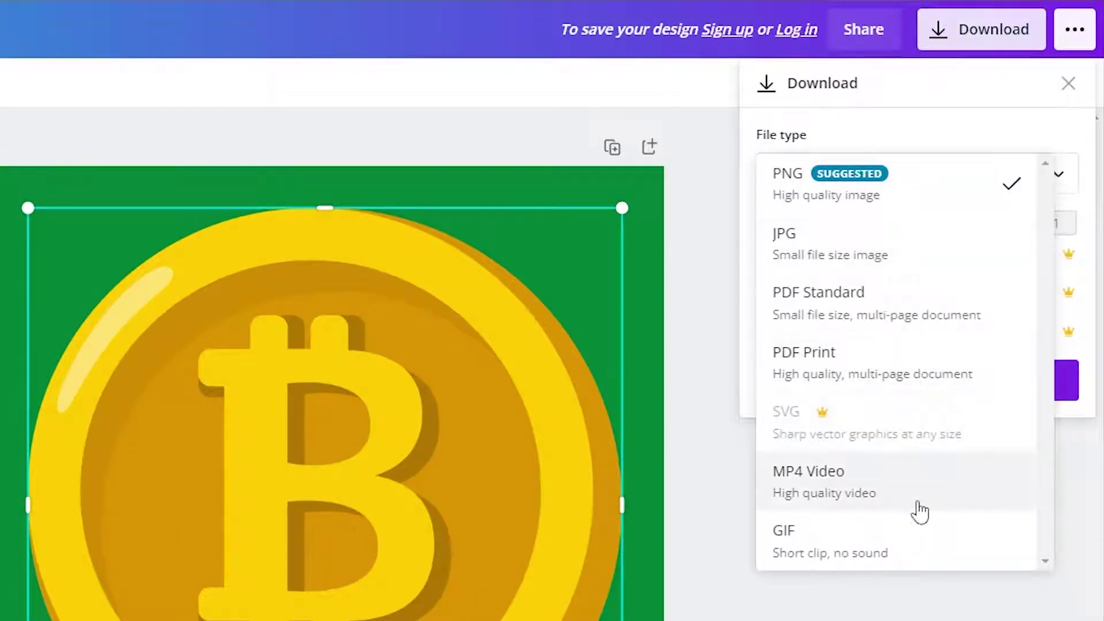
click(937, 209)
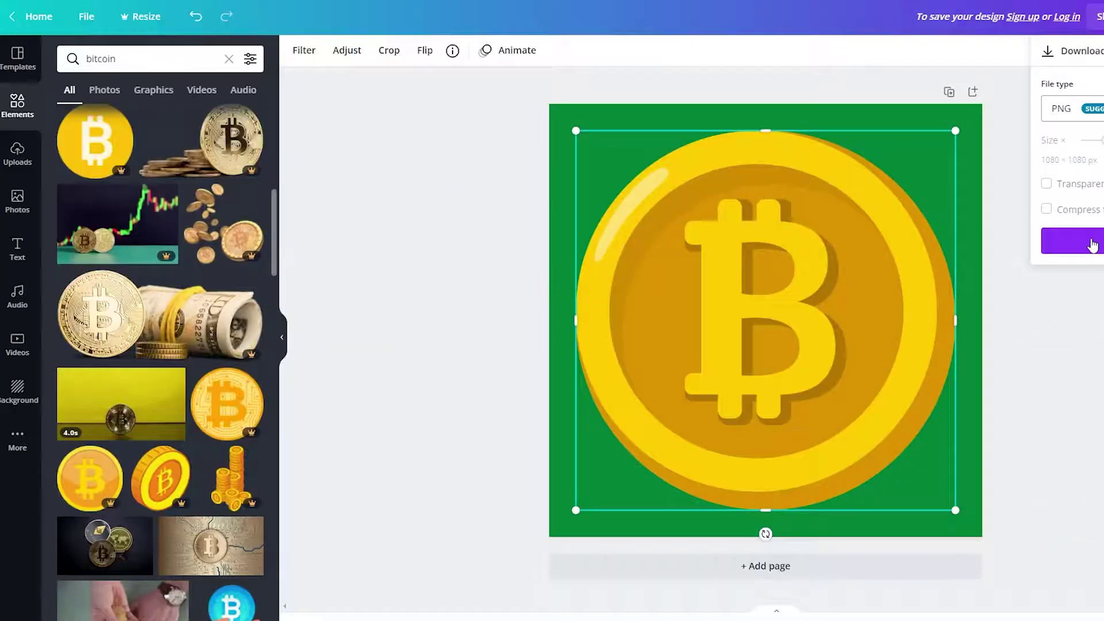
click(1092, 246)
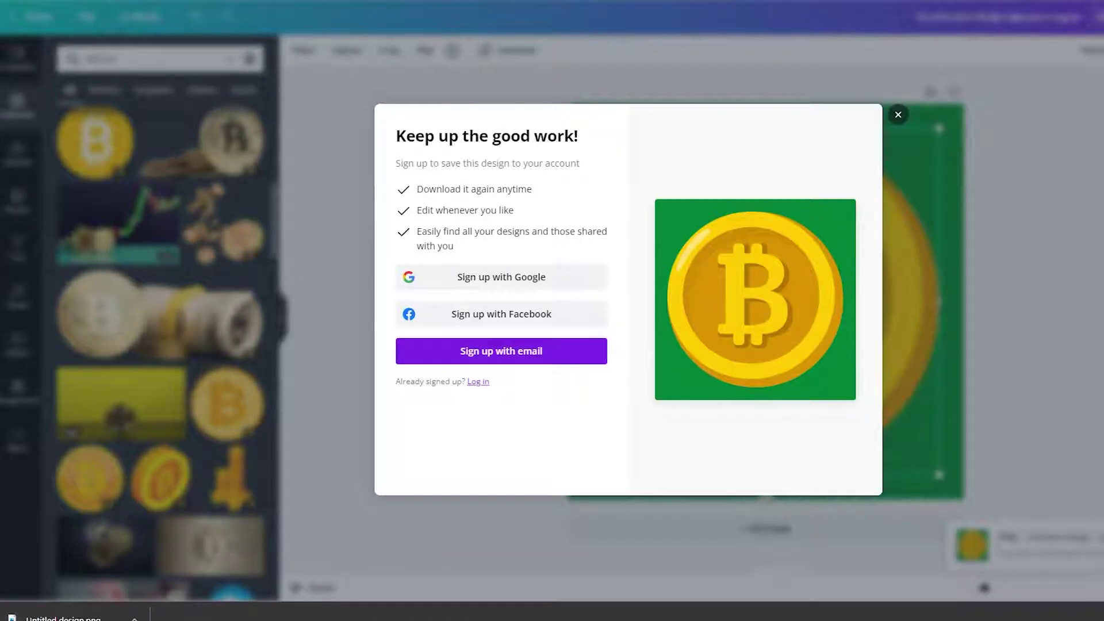
click(897, 115)
Step: Deselect the coin graphic
click(353, 260)
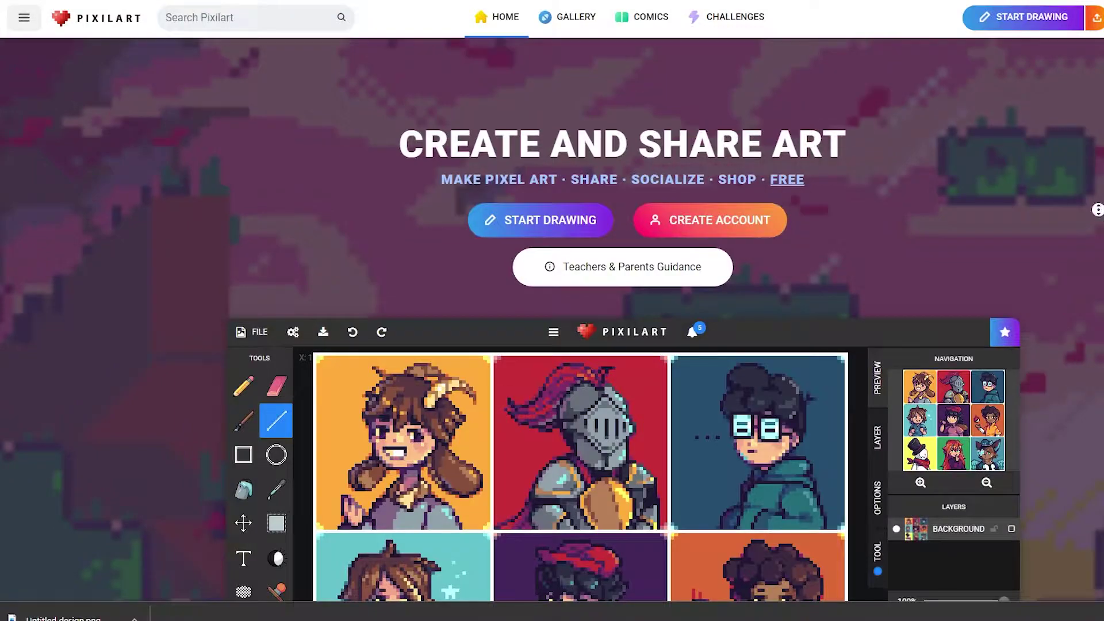
scroll(553, 321, down, 1)
scroll(552, 320, down, 2)
scroll(552, 320, down, 3)
scroll(552, 320, down, 3)
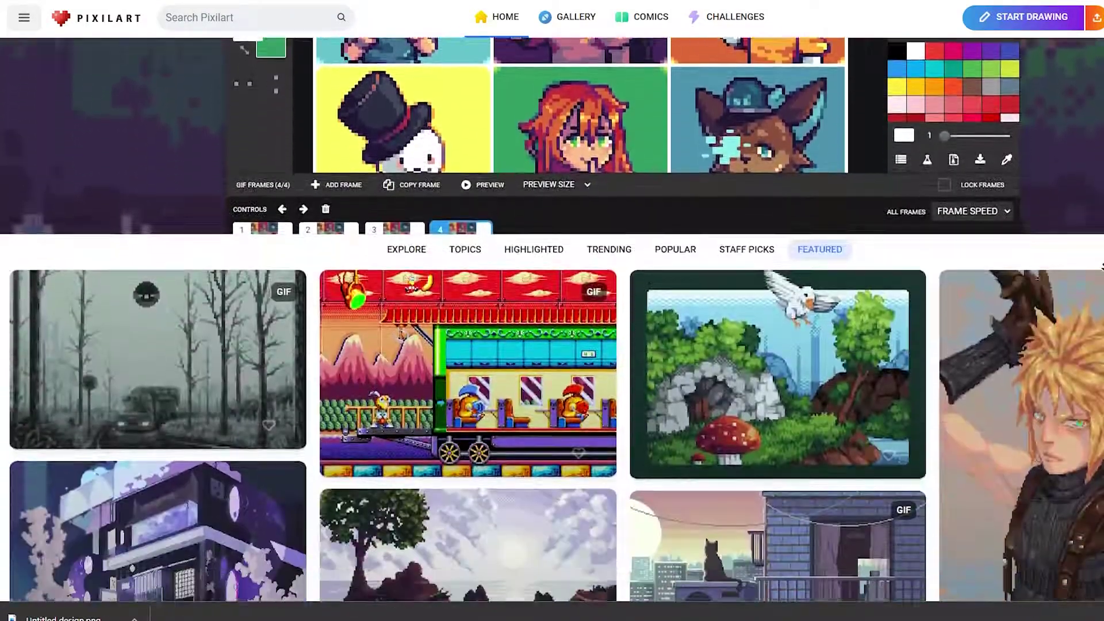
scroll(552, 320, down, 3)
scroll(552, 320, down, 3)
scroll(553, 320, down, 3)
scroll(553, 320, down, 3)
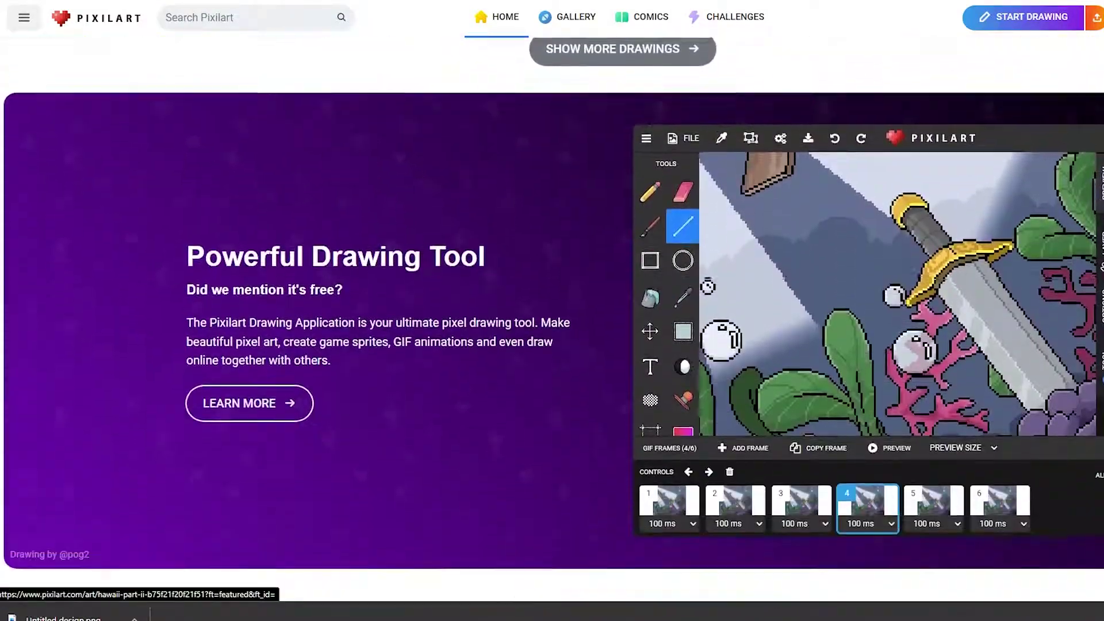
scroll(552, 320, down, 3)
scroll(552, 319, down, 3)
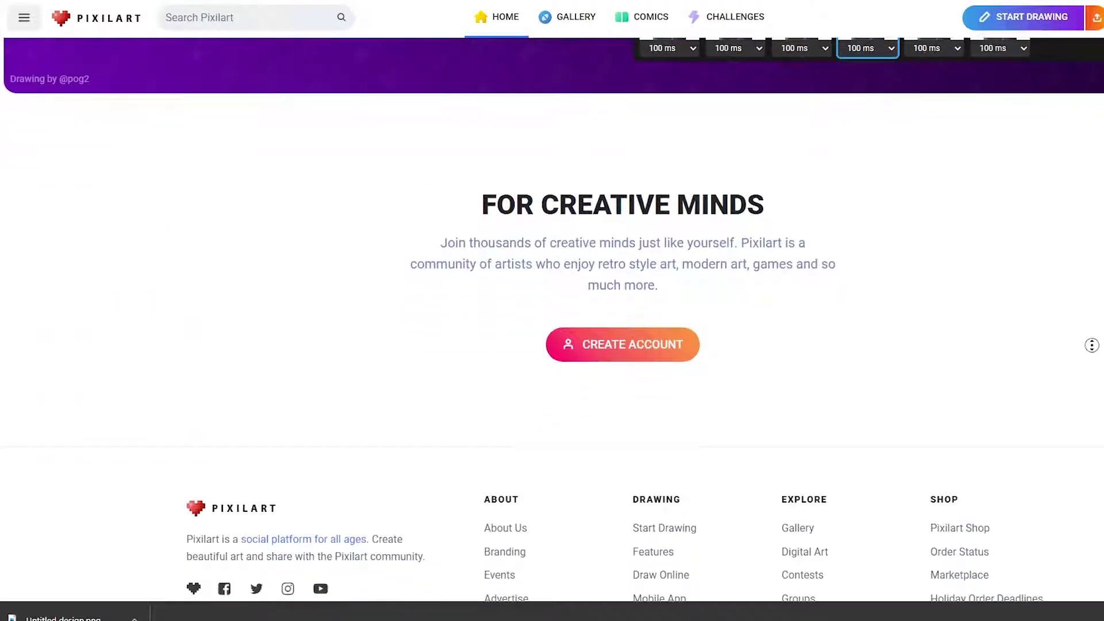
scroll(411, 257, up, 10)
scroll(411, 257, up, 5)
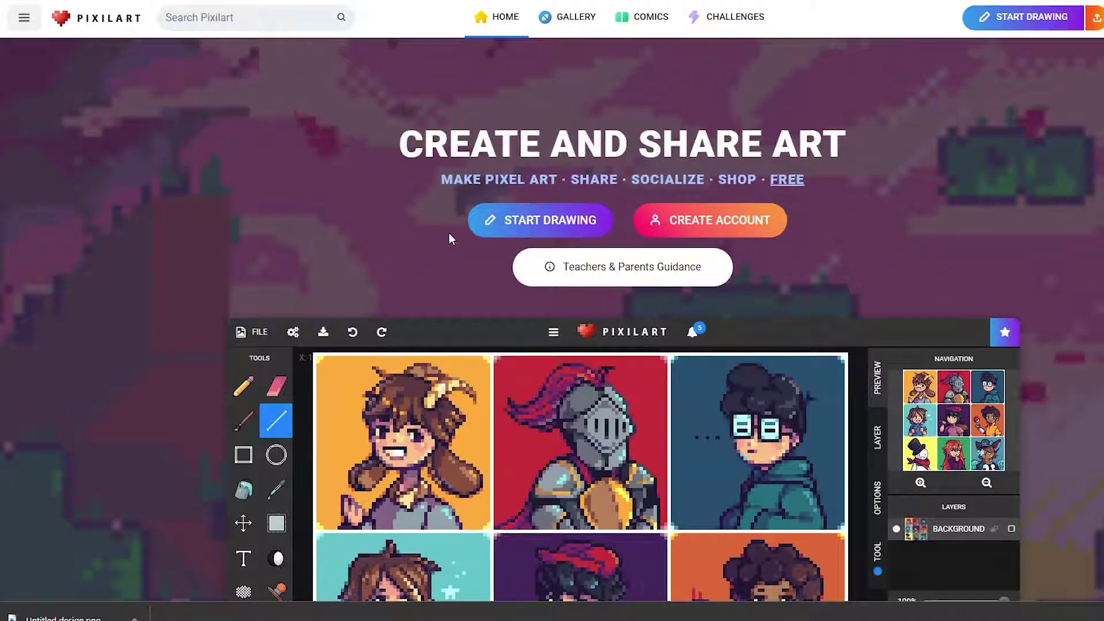
Step: Start a new blank Pixilart drawing and skip the welcome tips
click(518, 225)
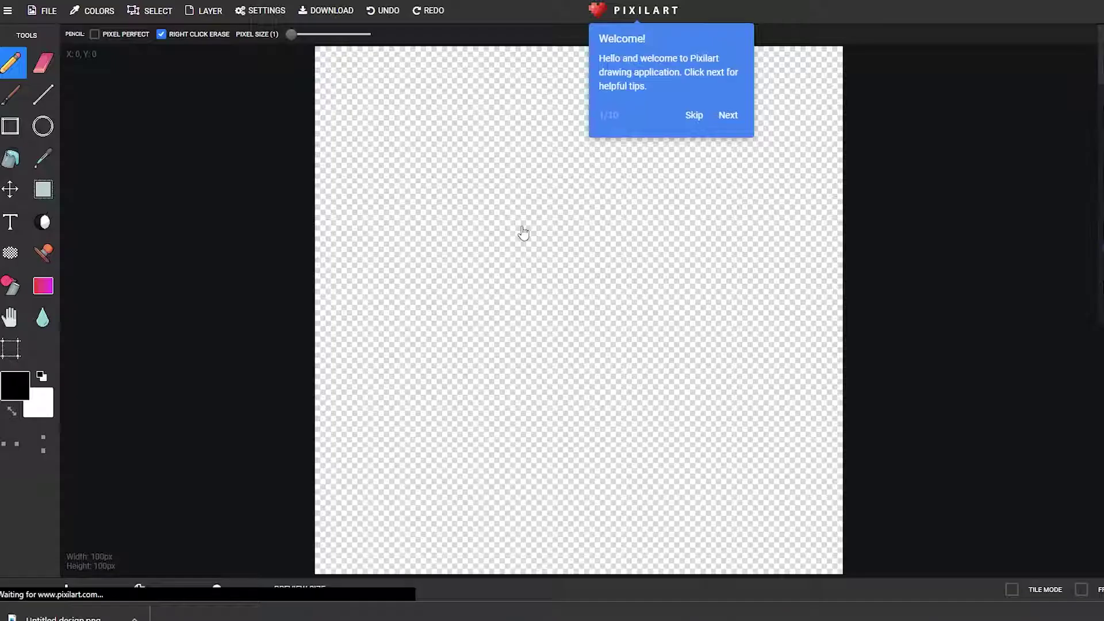
click(694, 115)
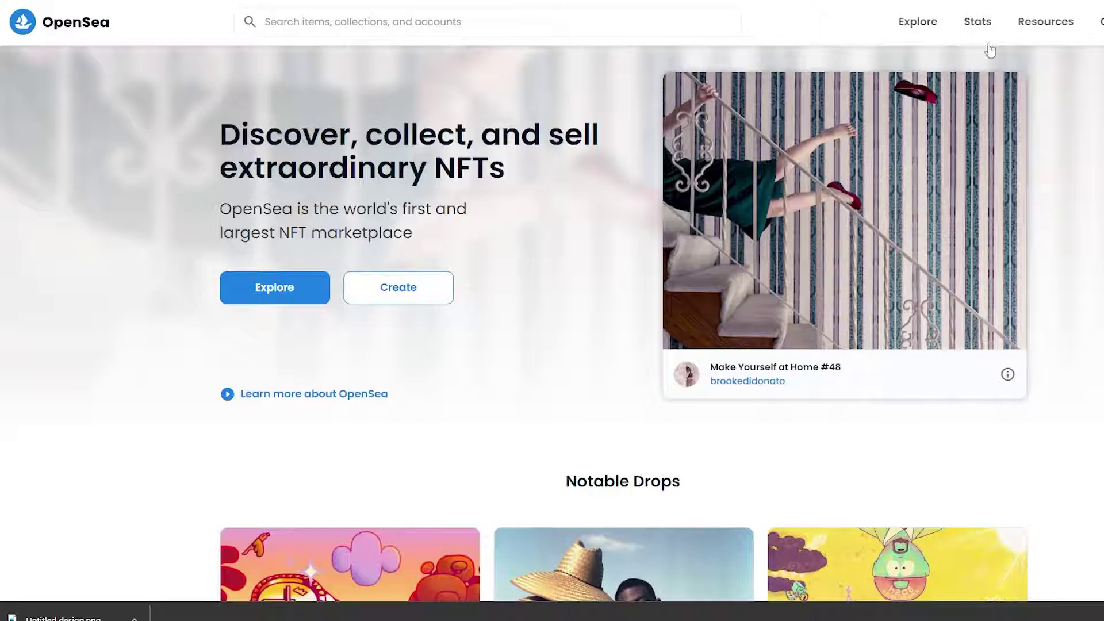
Step: Start creating a new OpenSea item and connect the MetaMask wallet
click(1080, 31)
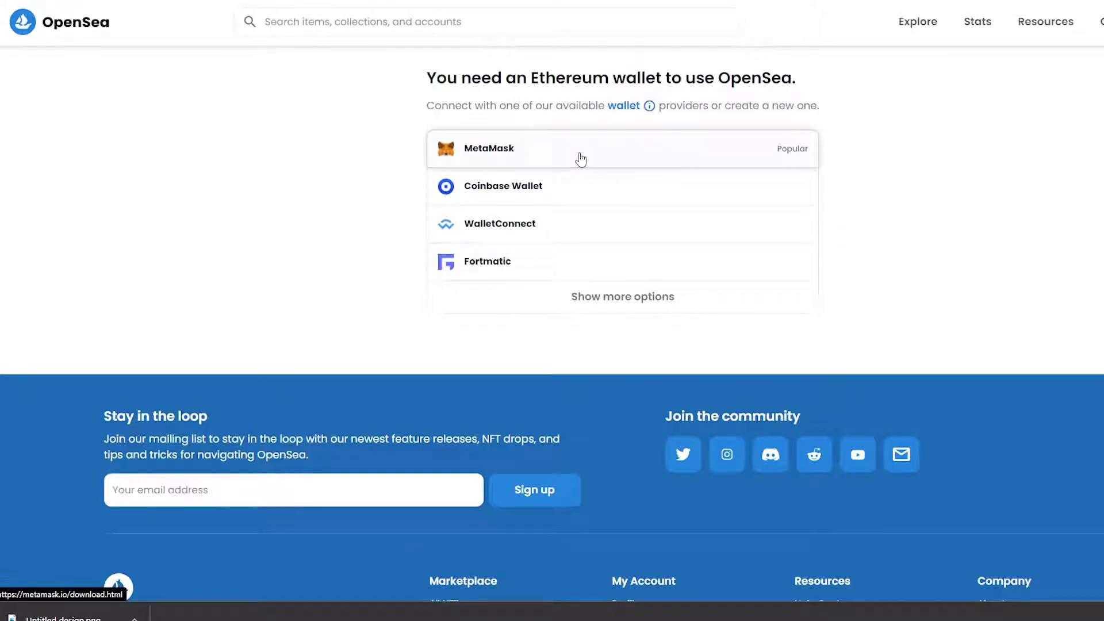
click(580, 159)
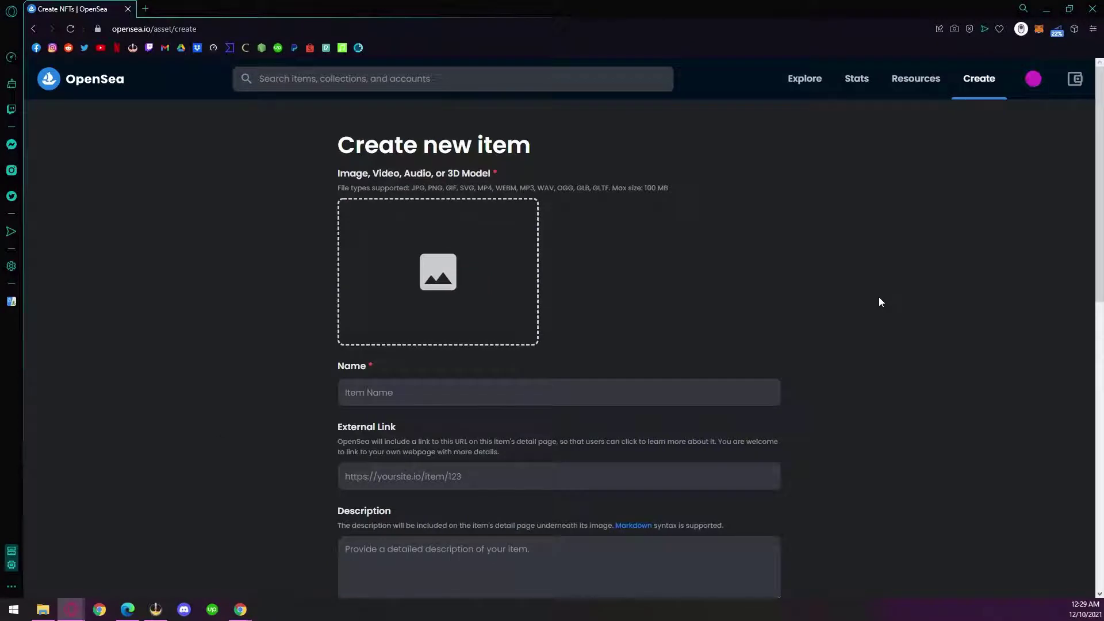
Step: Upload 'Untitled design (2).png', name it 'Green Bitcoin', describe it 'Green Bitcoin NFT'; leave collection unset
click(500, 289)
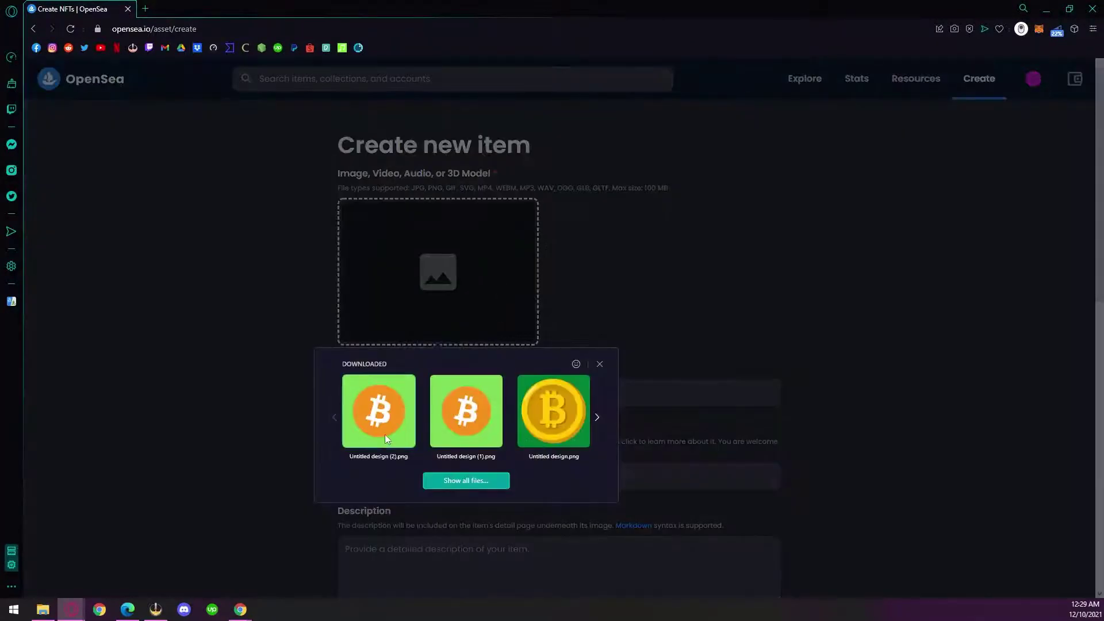
click(380, 412)
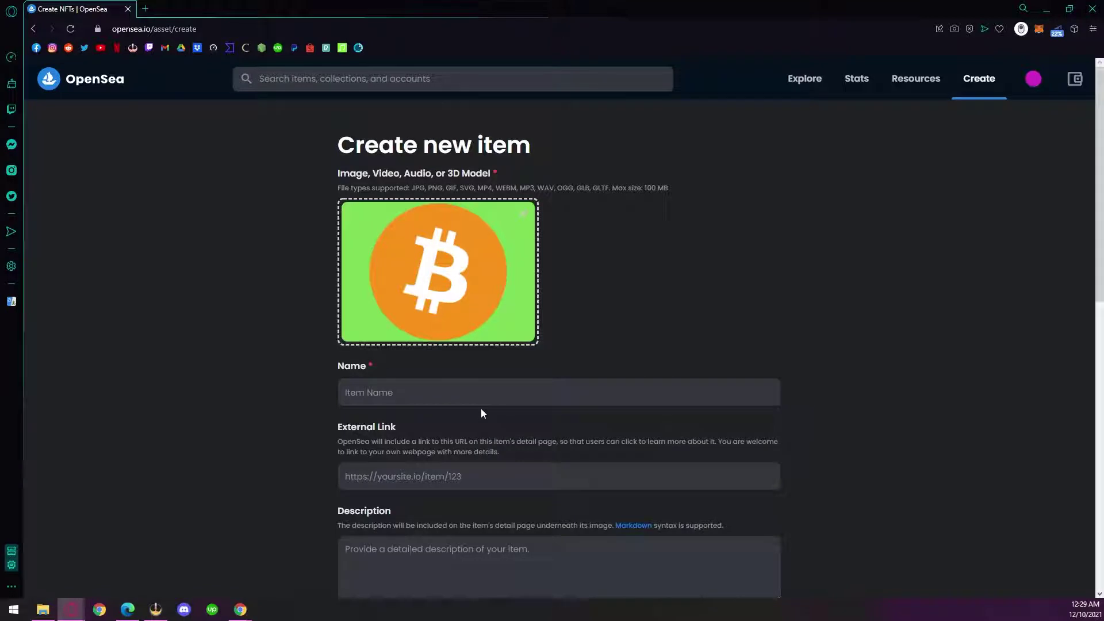
click(484, 397)
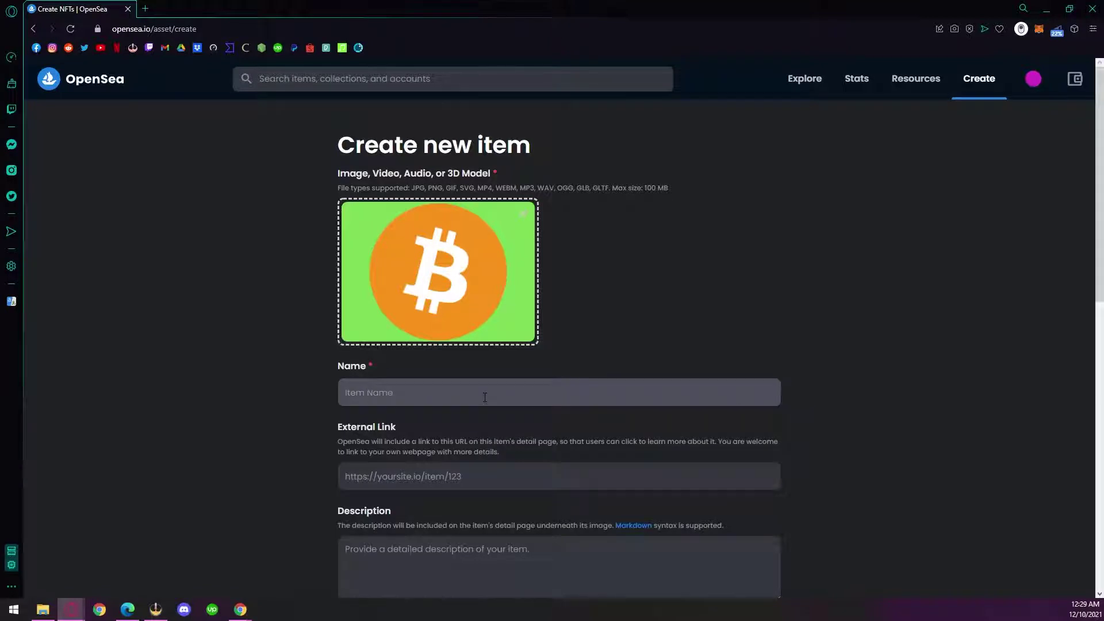
text(Green Bitcoi)
text(n)
scroll(582, 401, down, 2)
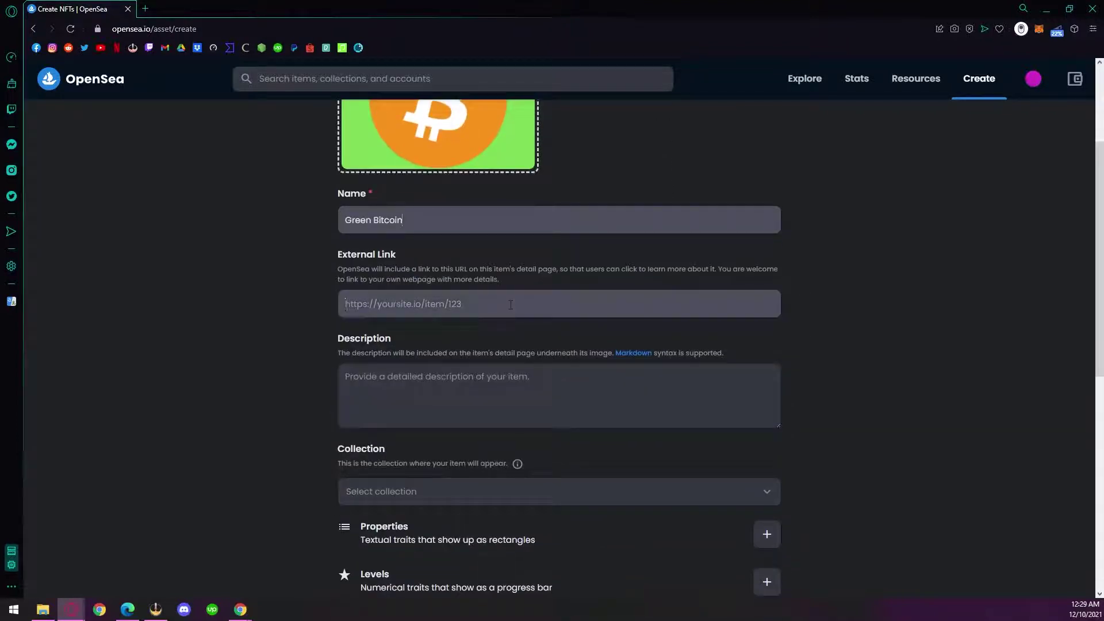
click(595, 304)
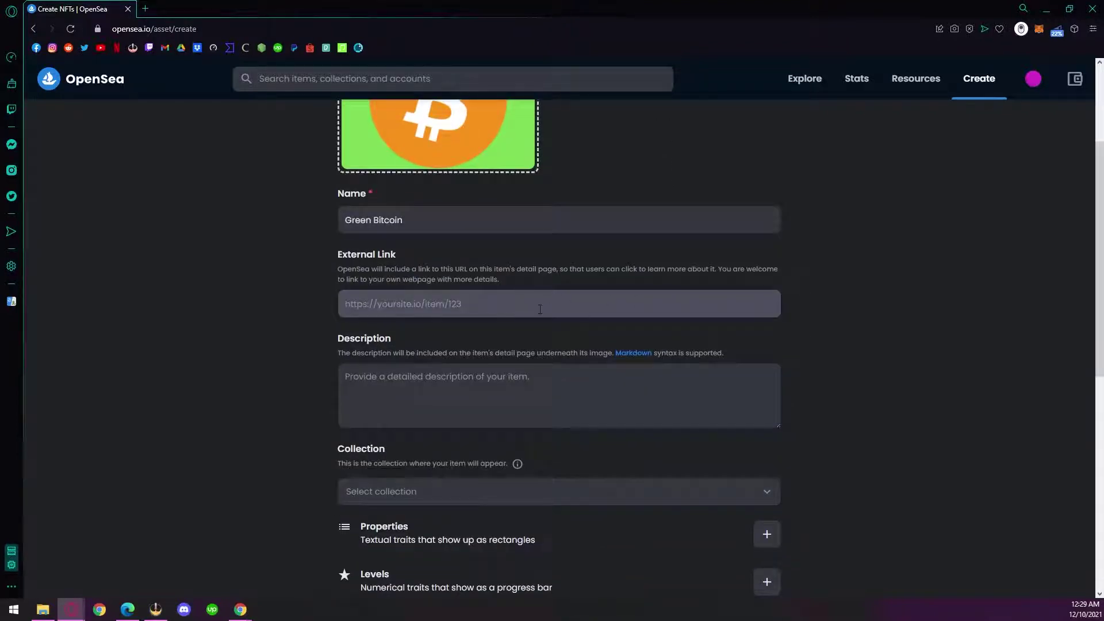
scroll(530, 293, down, 1)
click(532, 284)
text(G)
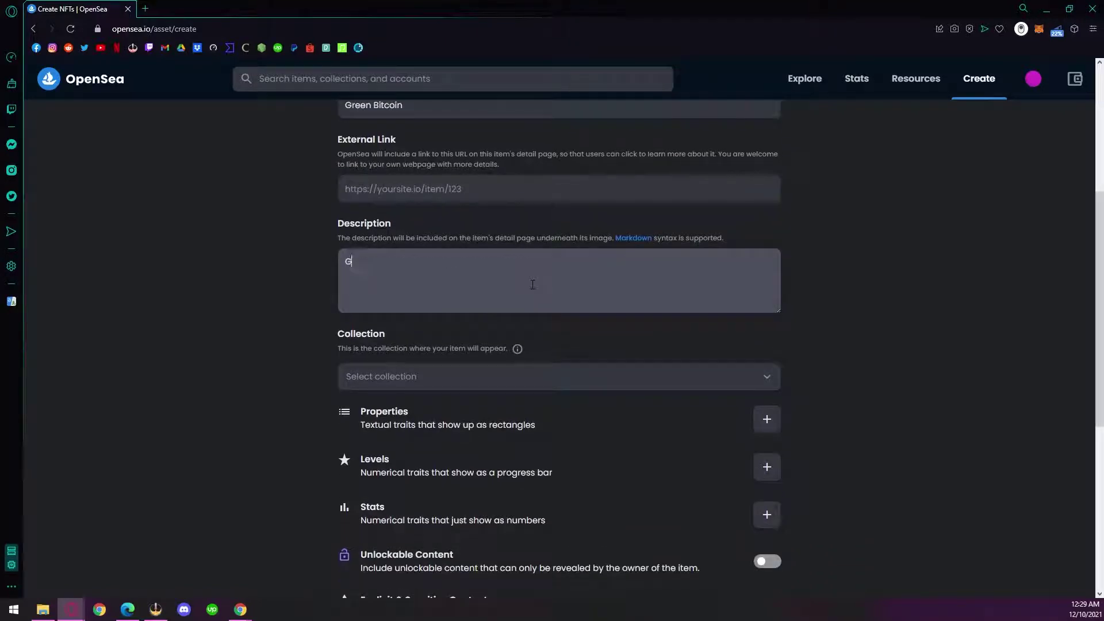
text(reen Bitcoin N)
text(FT)
scroll(386, 310, down, 1)
click(552, 262)
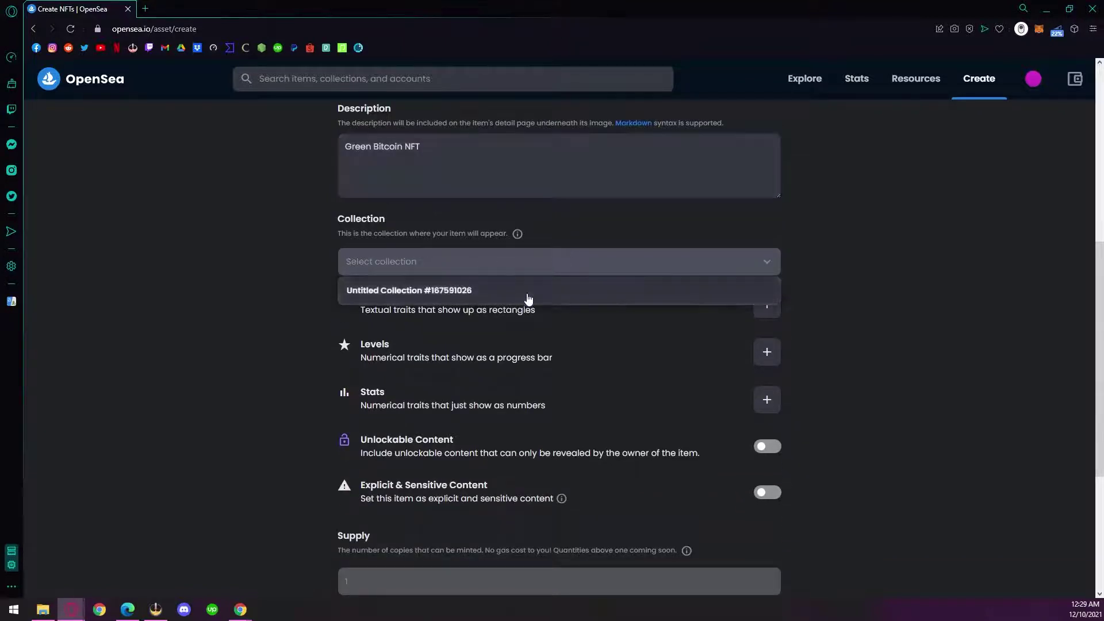
click(562, 293)
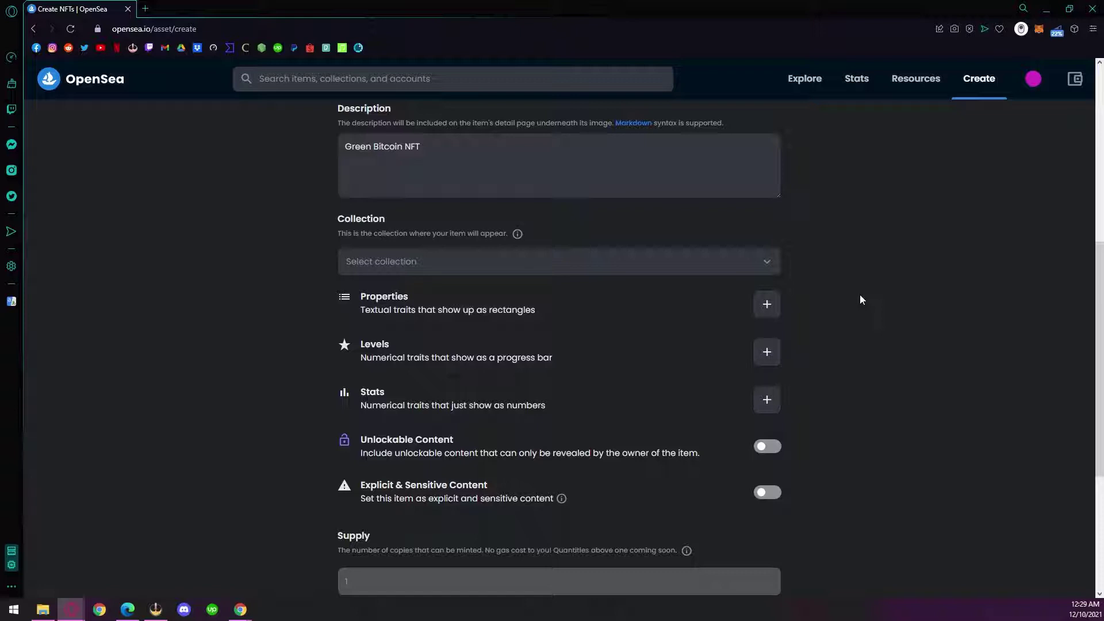
Step: Add a Color property with the value Green to the item
click(766, 303)
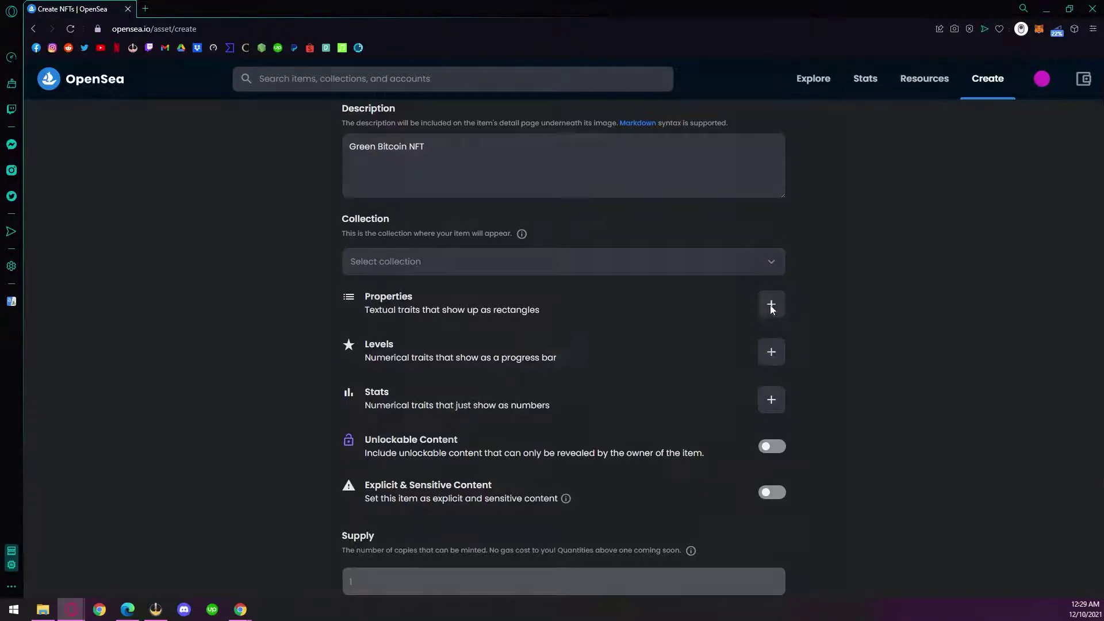
text(Col)
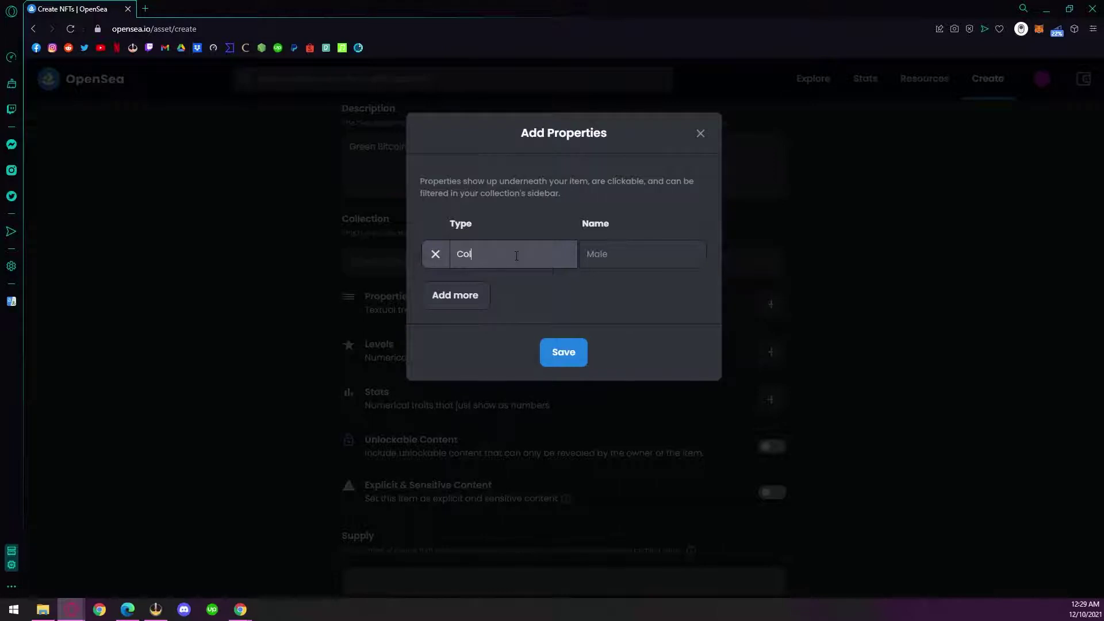
text(or)
click(614, 253)
text(G)
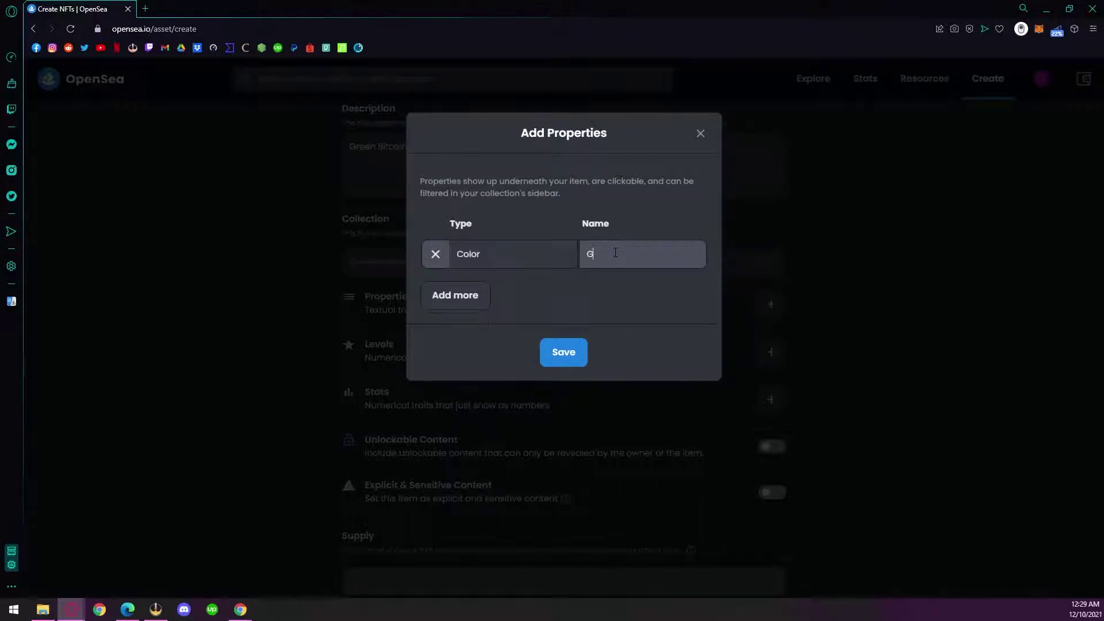
text(reen)
click(568, 350)
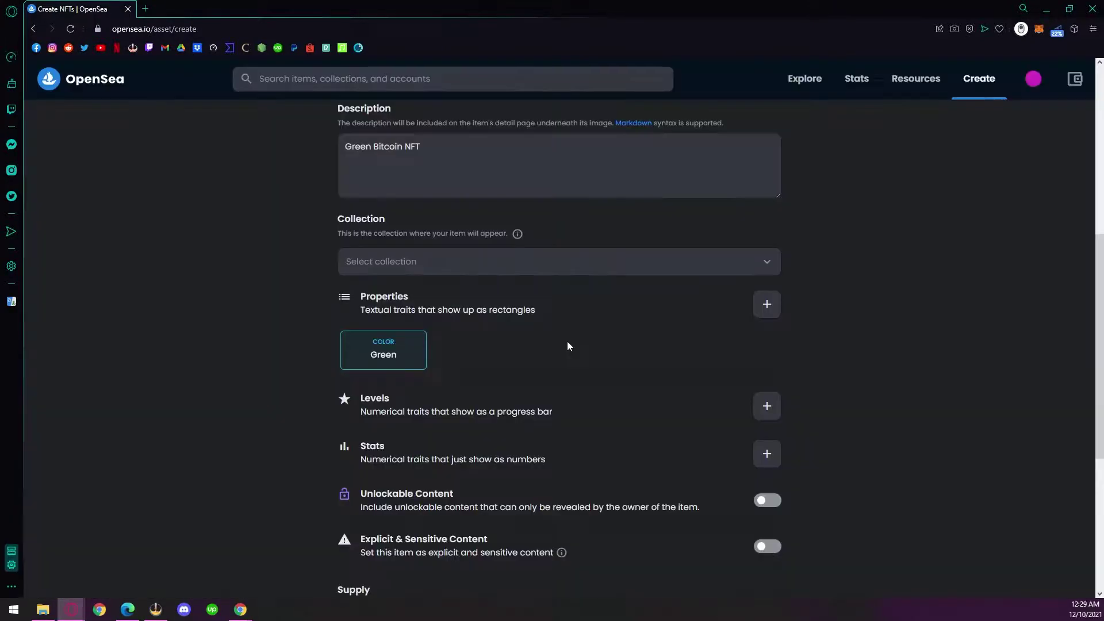
scroll(568, 341, down, 1)
Step: Close the Levels dialog without adding levels and bring up the Stats dialog
click(768, 348)
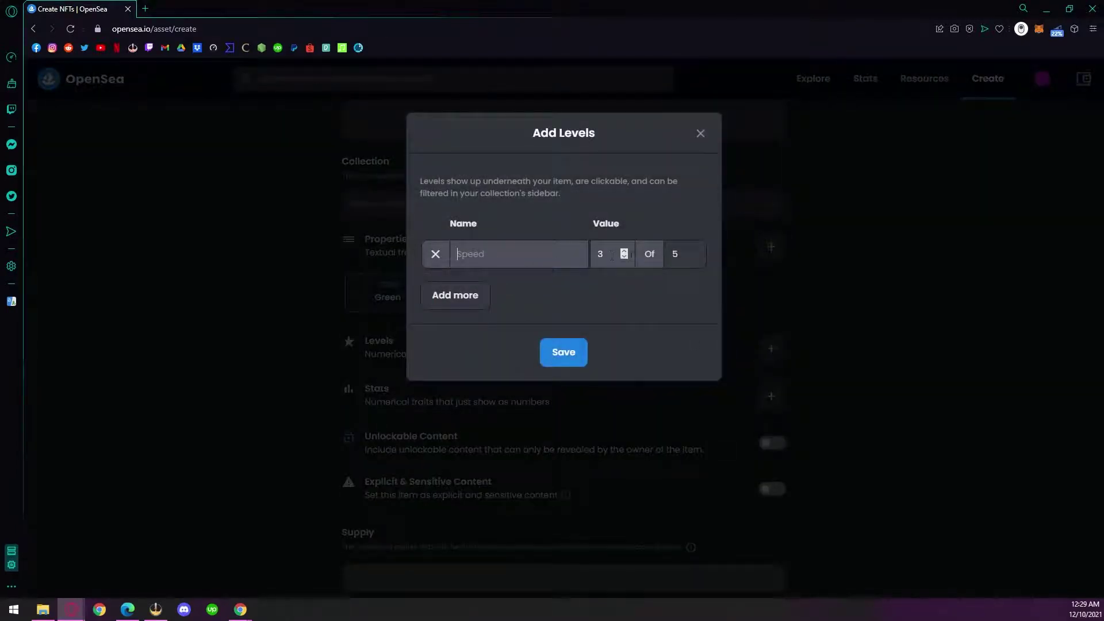
click(700, 133)
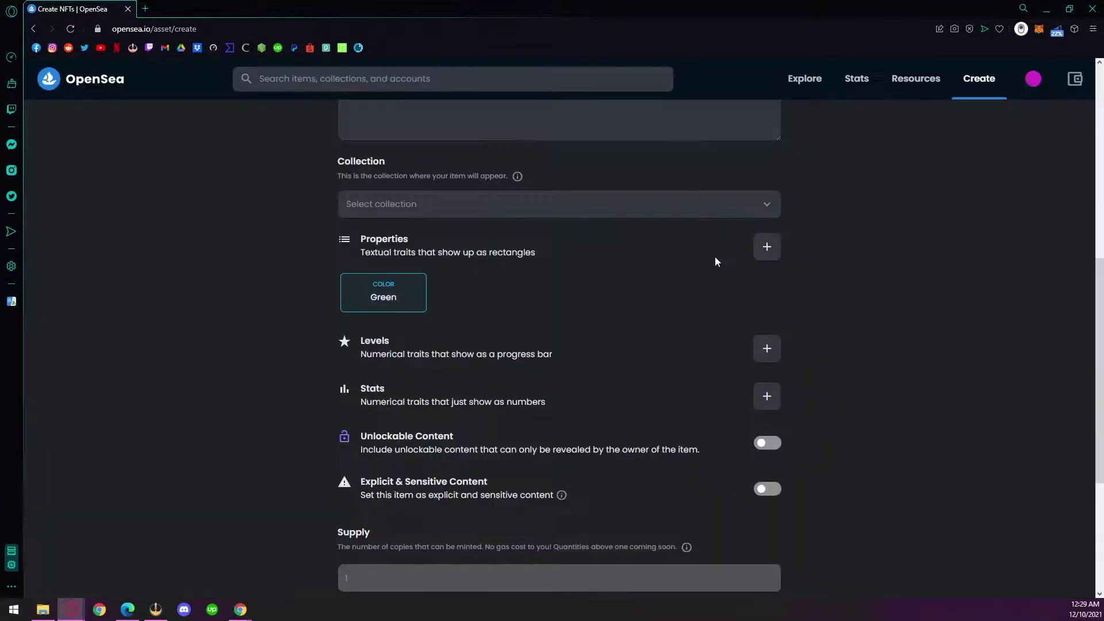
scroll(777, 302, down, 2)
click(767, 281)
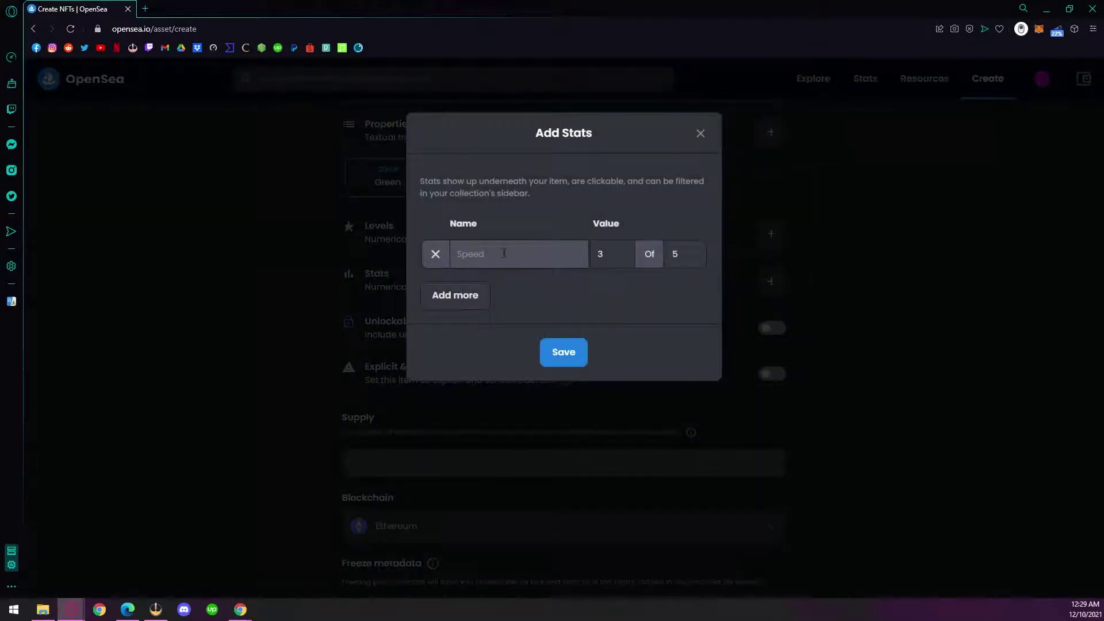
Step: Close Stats with none added; toggle unlockable and explicit content on, then back off
click(700, 134)
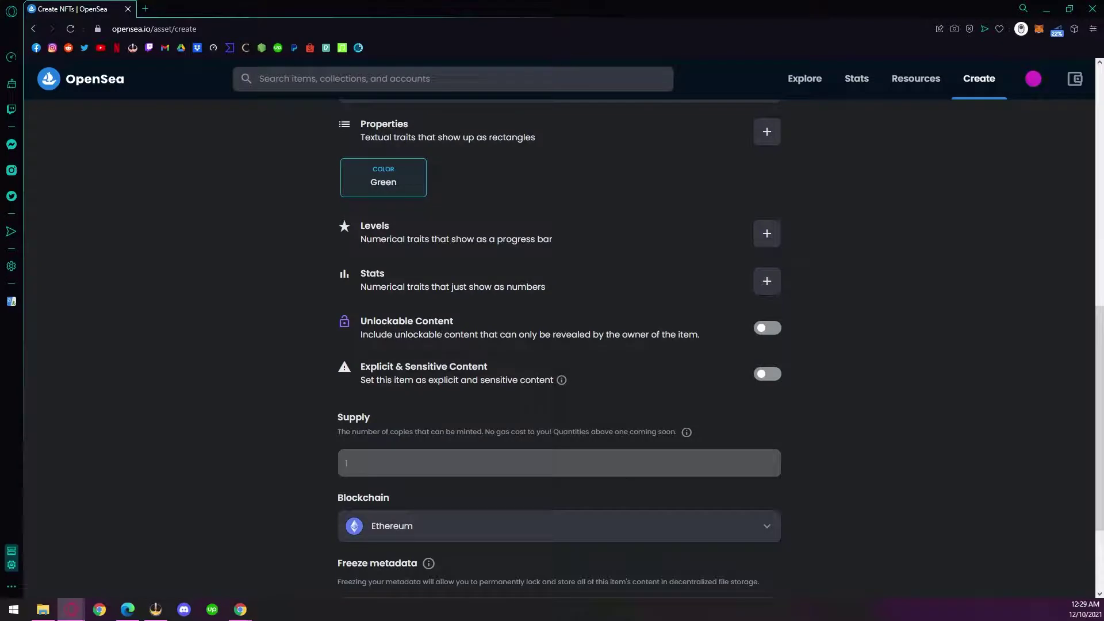
click(767, 327)
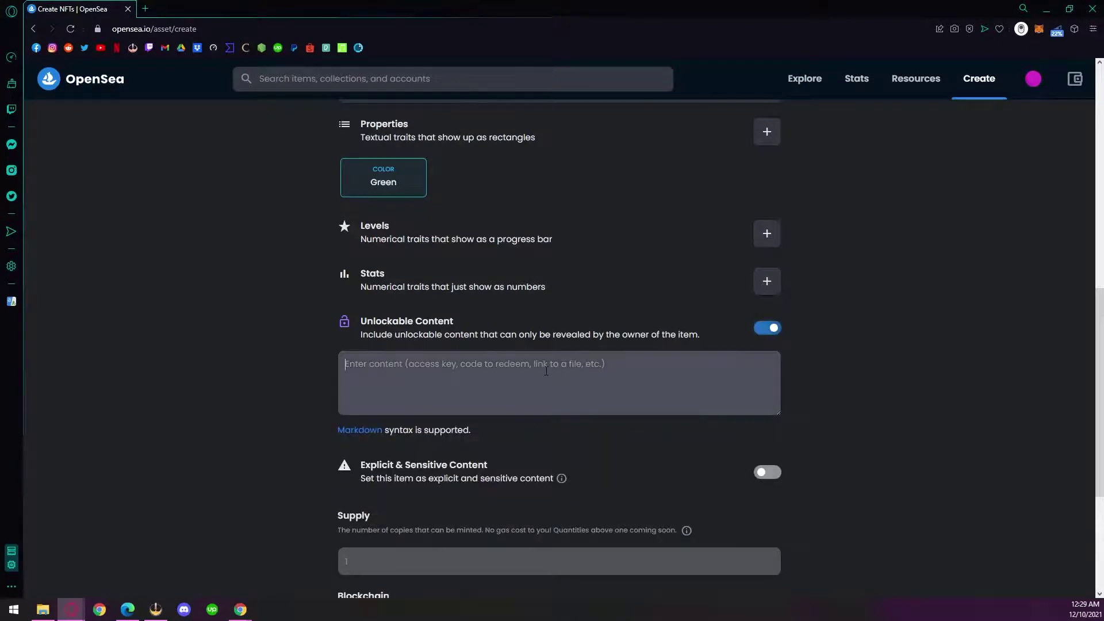
click(636, 373)
click(770, 328)
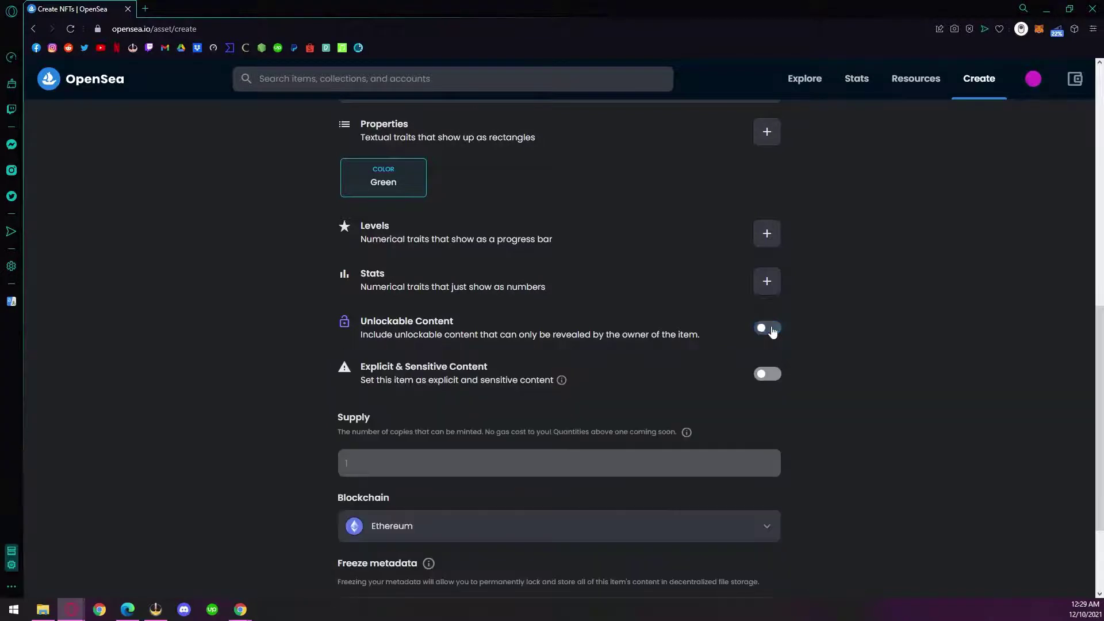
click(772, 376)
click(773, 376)
scroll(849, 357, down, 3)
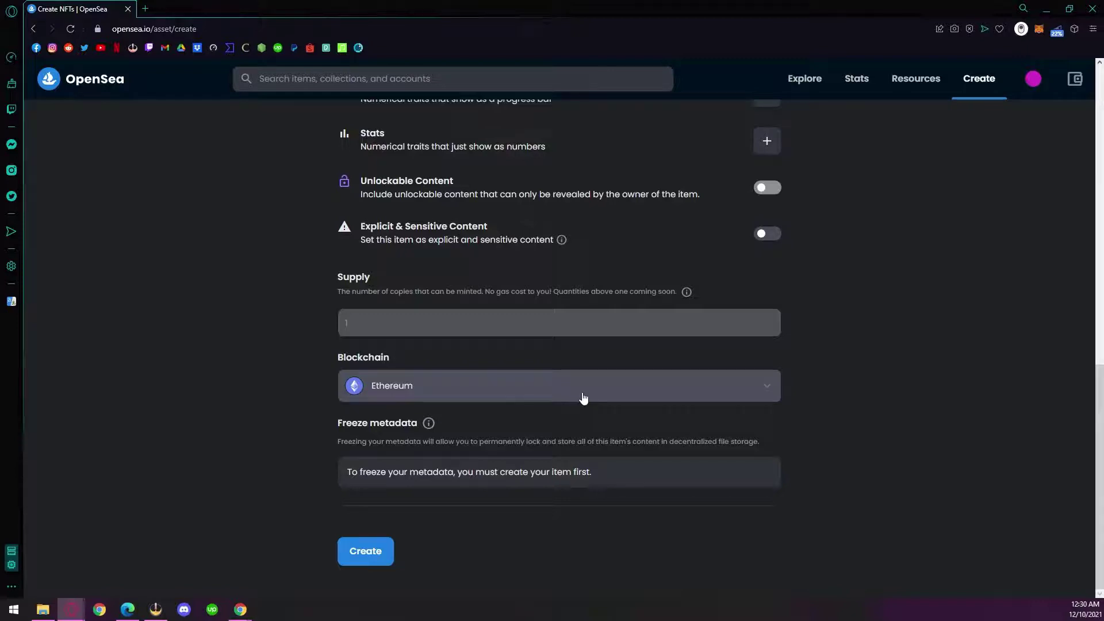
Step: Mint the Green Bitcoin NFT on the Polygon blockchain
click(583, 397)
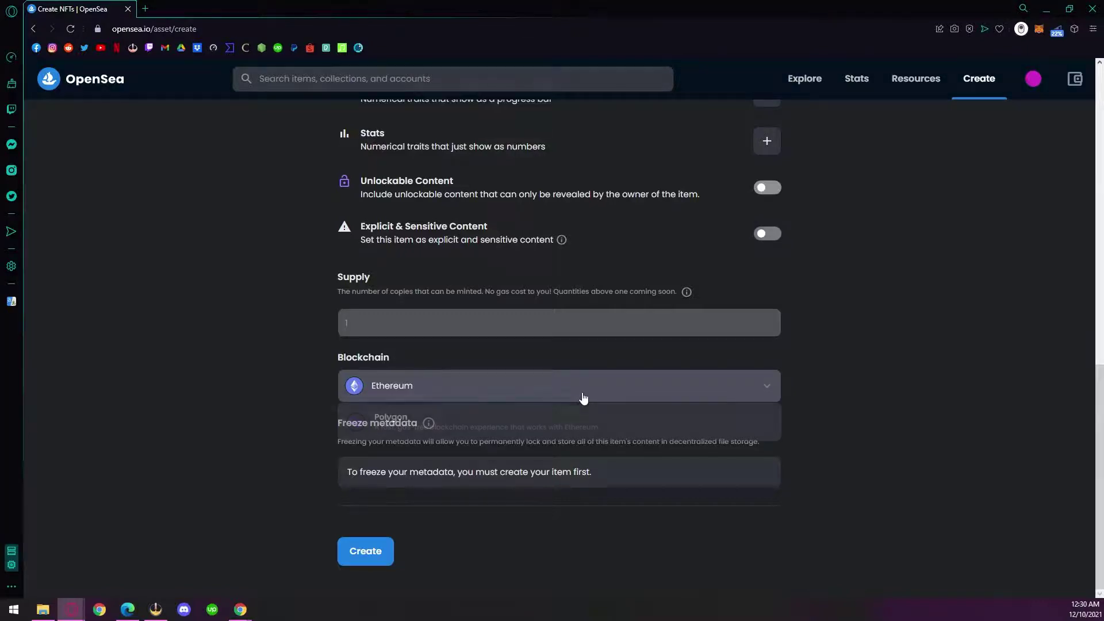
click(569, 431)
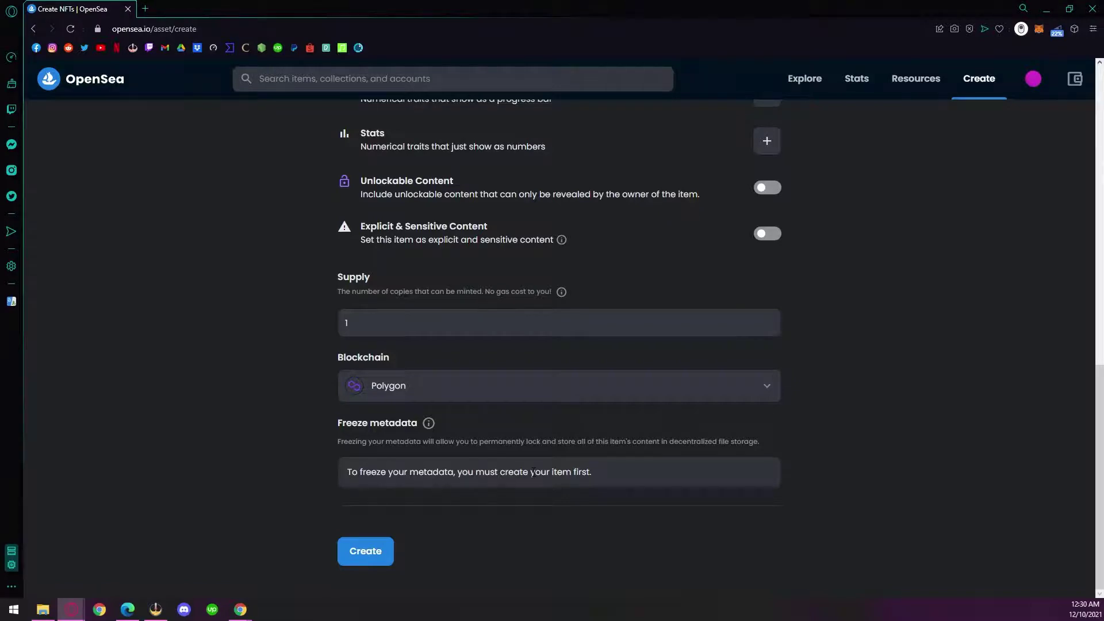
click(371, 550)
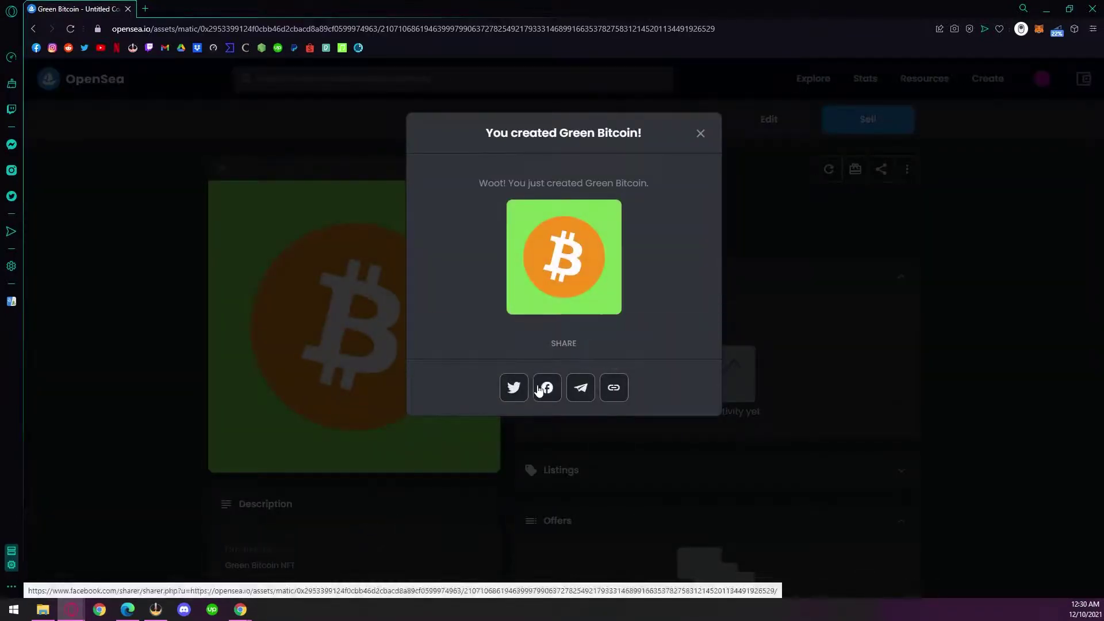
Step: Dismiss the 'You created Green Bitcoin!' dialog and start the Sell listing
click(700, 135)
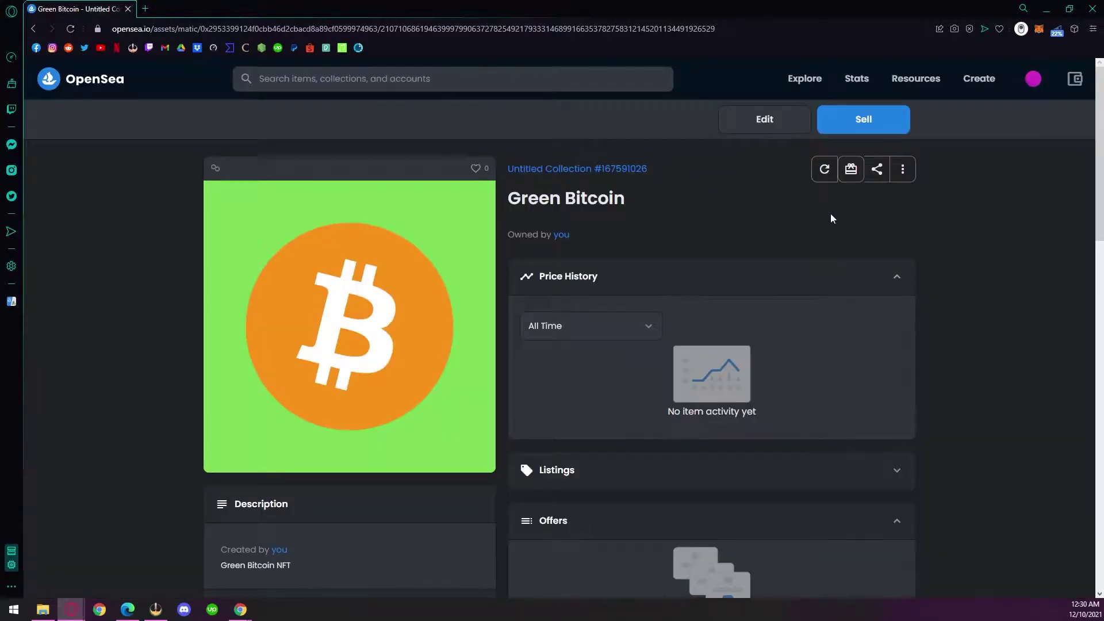
click(864, 127)
mouse_move(803, 78)
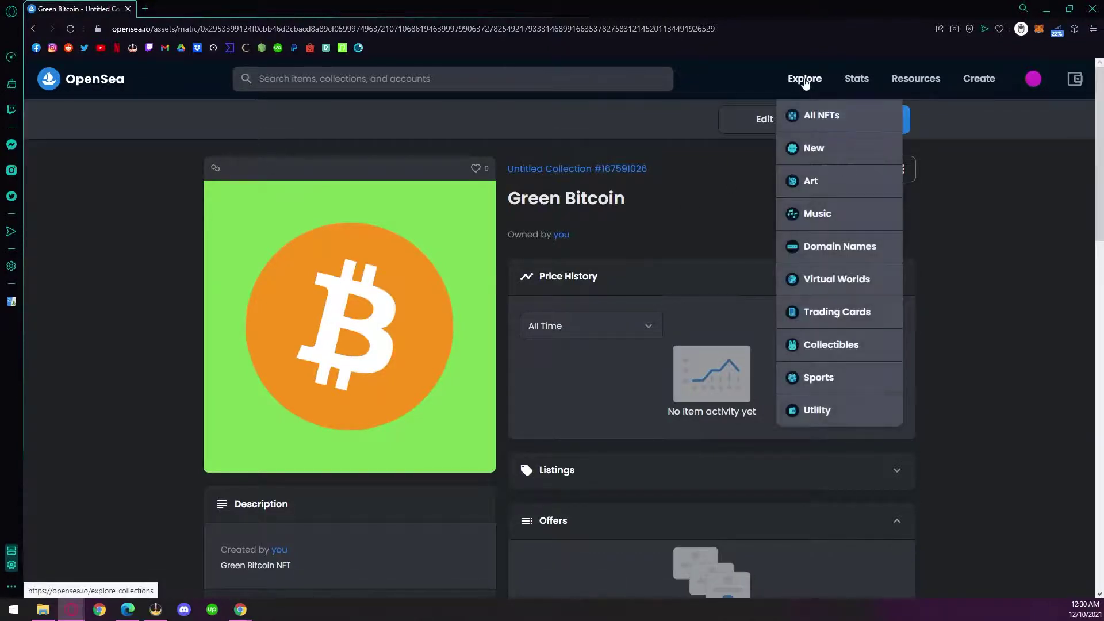
Step: Browse All NFTs and open the Castle Kid #2415 listing in a new tab
click(815, 114)
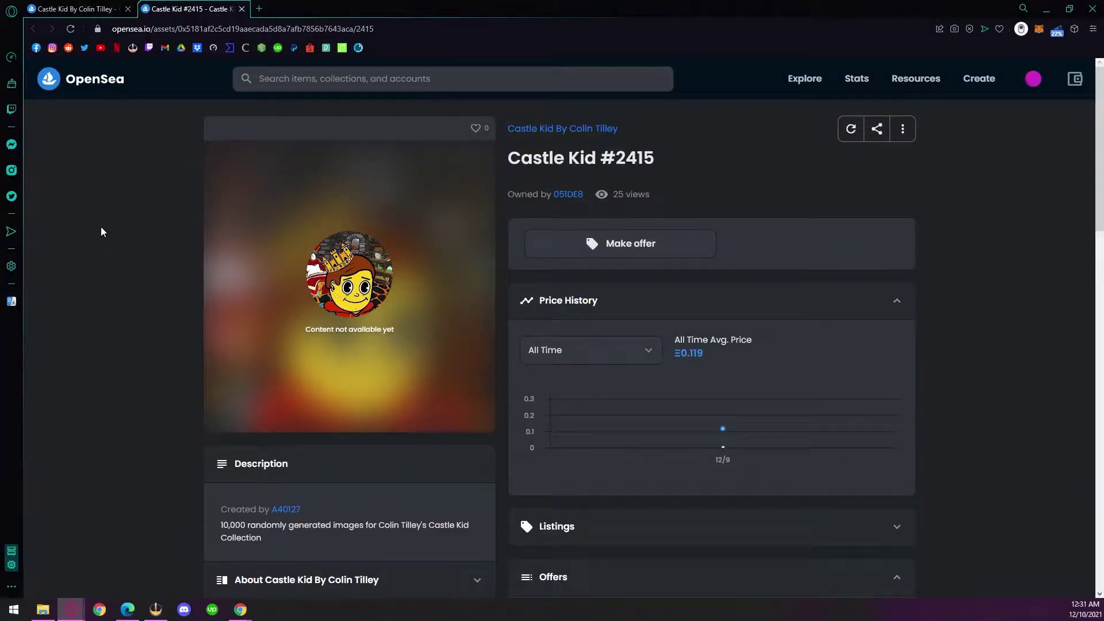
scroll(102, 227, down, 1)
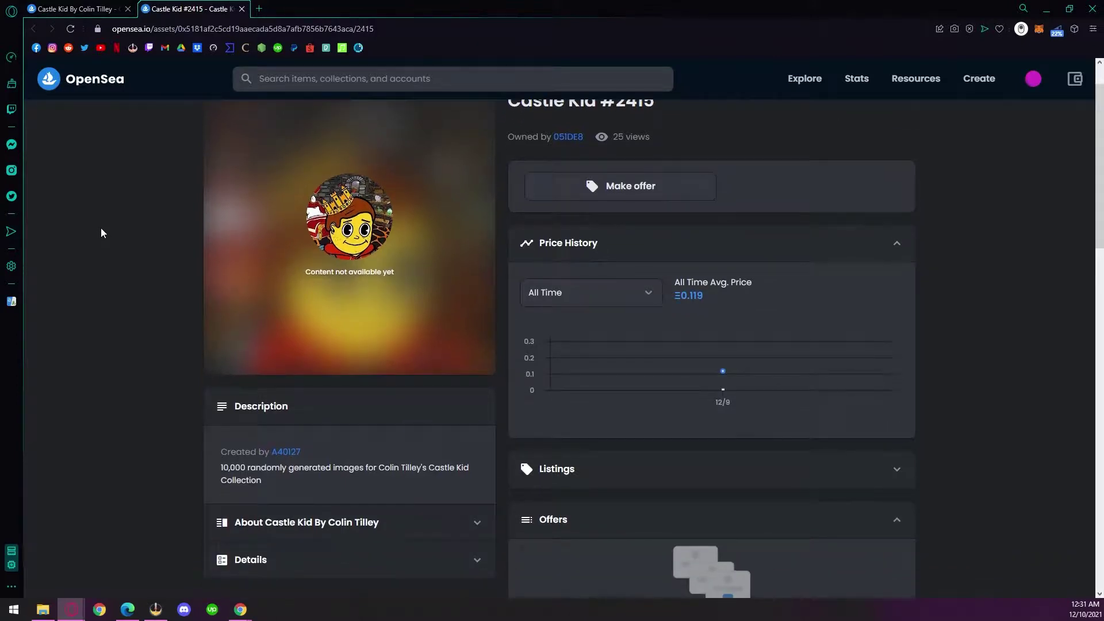
scroll(101, 228, down, 1)
scroll(101, 228, down, 2)
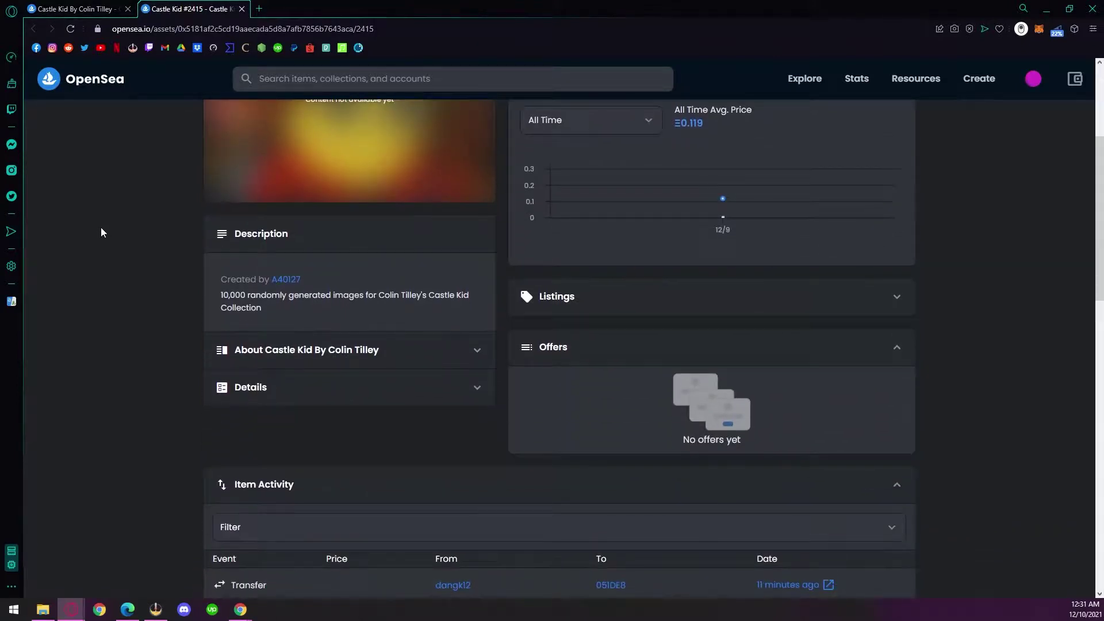
scroll(101, 232, up, 4)
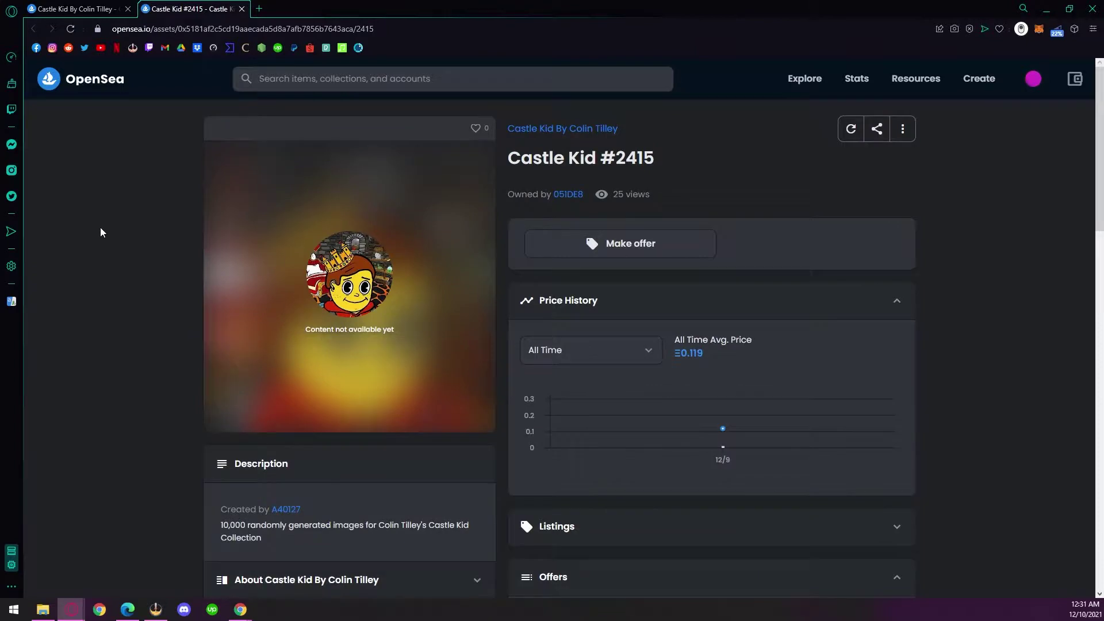
scroll(100, 231, down, 5)
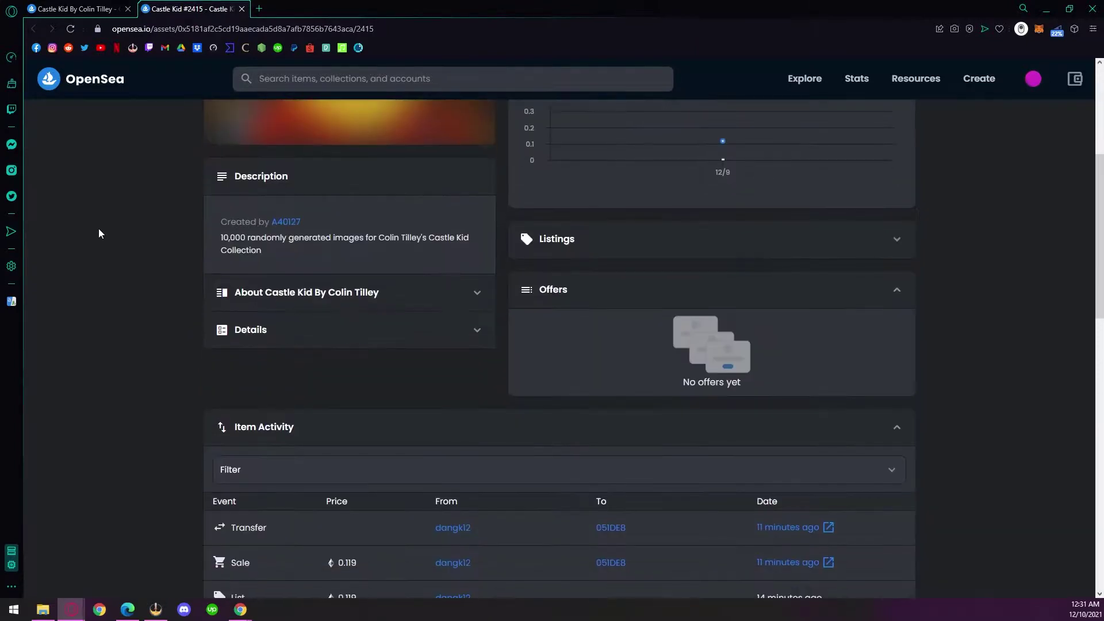
scroll(99, 229, up, 1)
scroll(99, 229, up, 4)
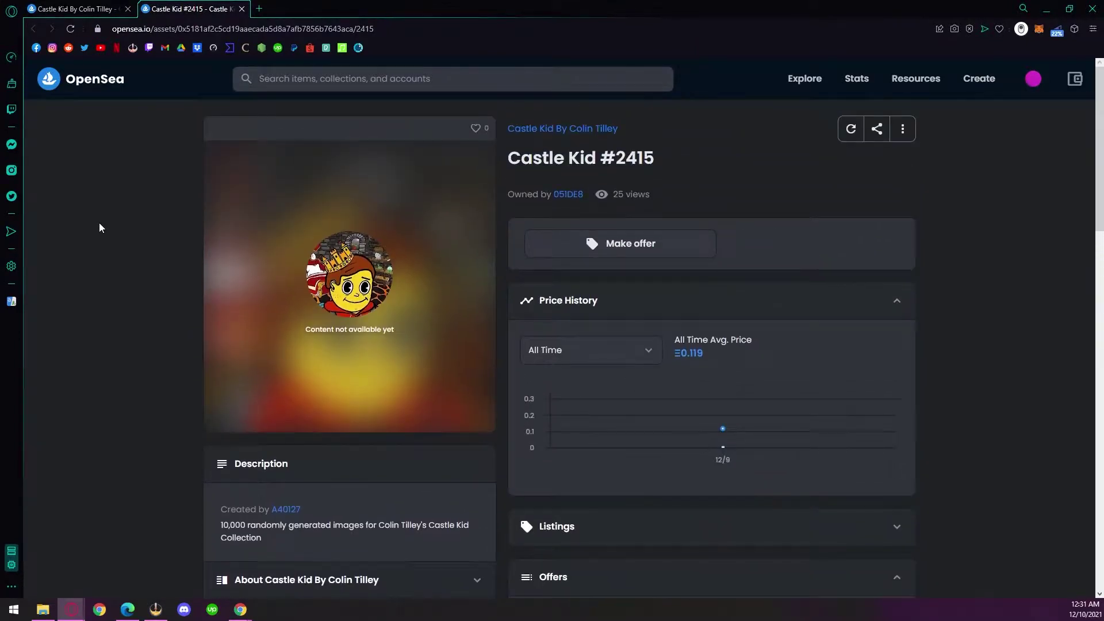
scroll(100, 224, down, 4)
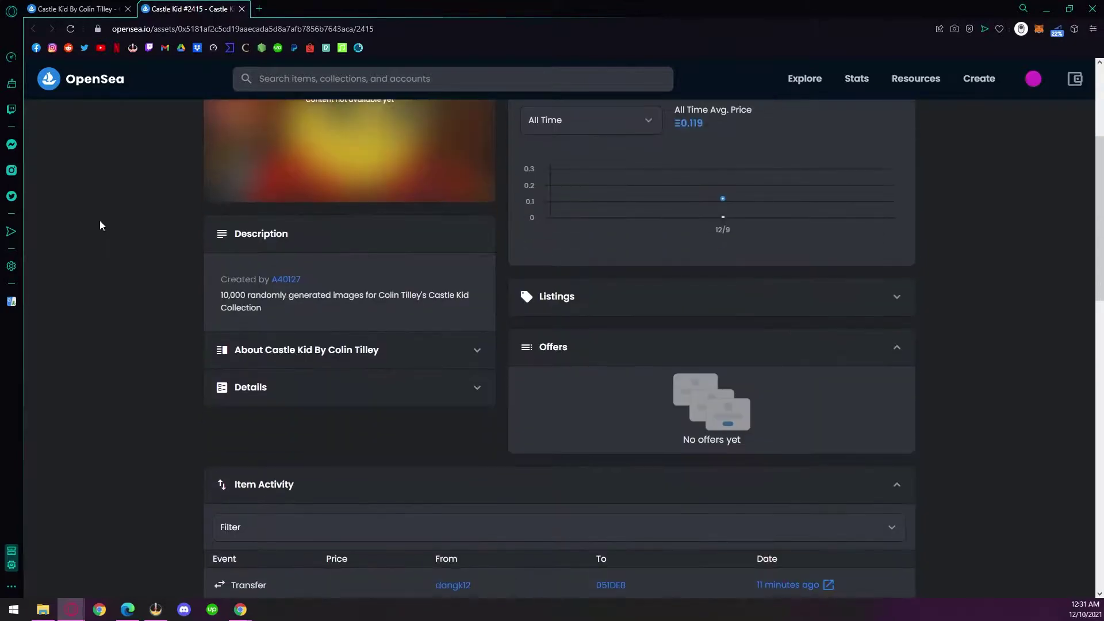
scroll(99, 225, up, 4)
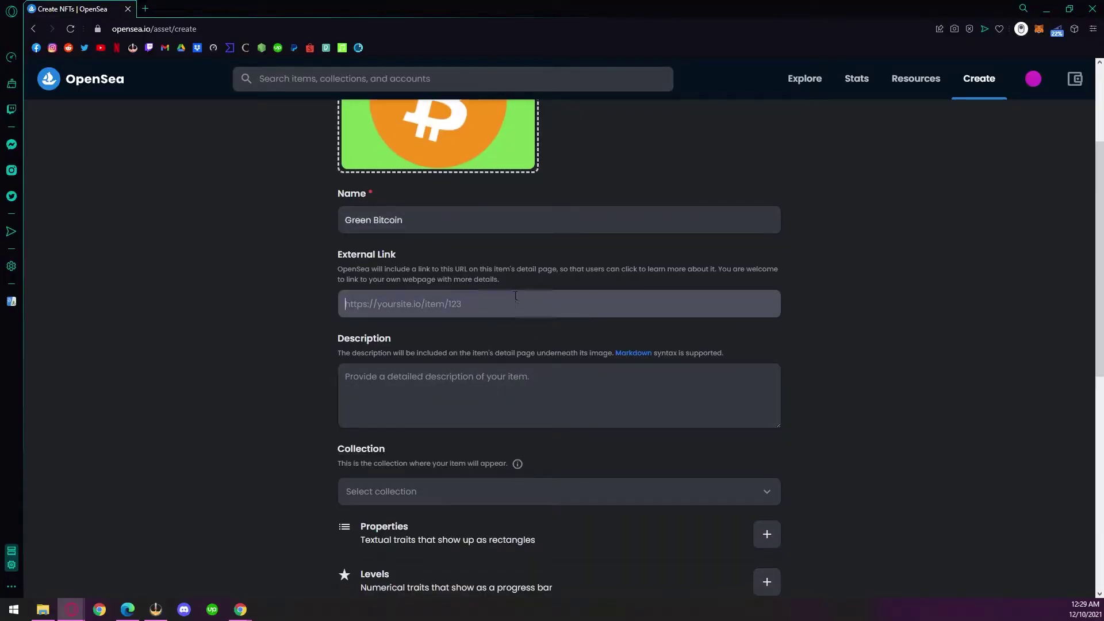
scroll(526, 297, down, 2)
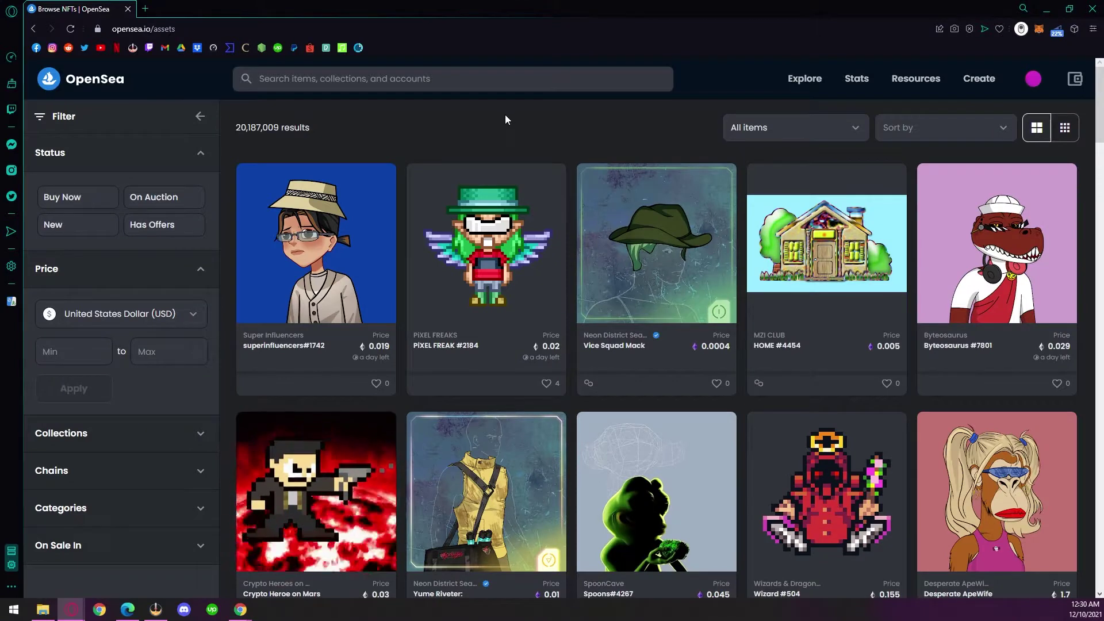
click(804, 83)
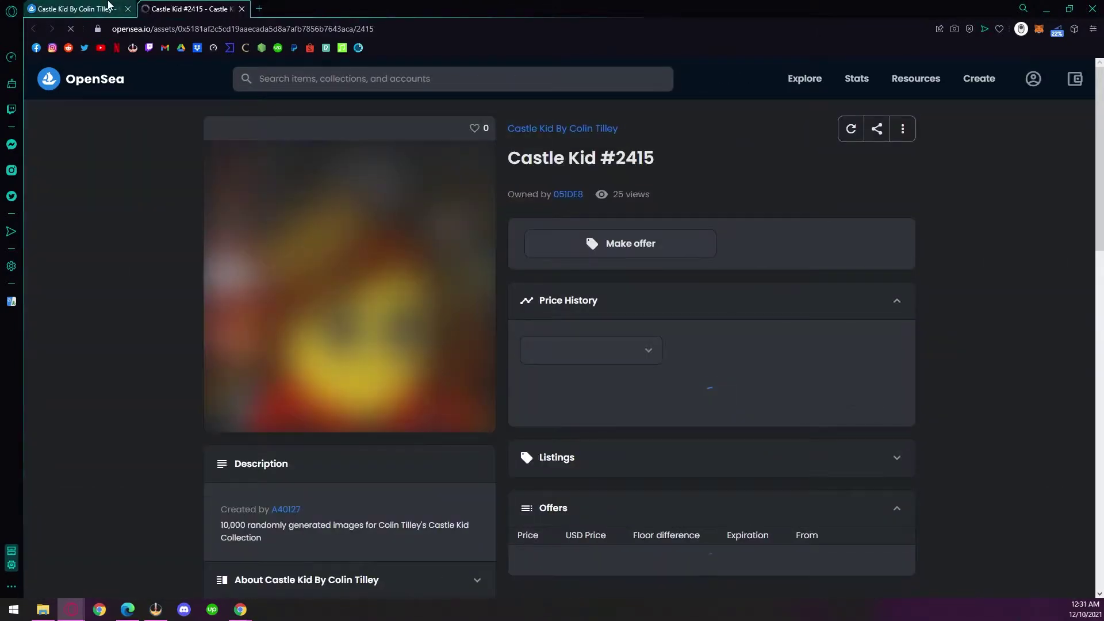